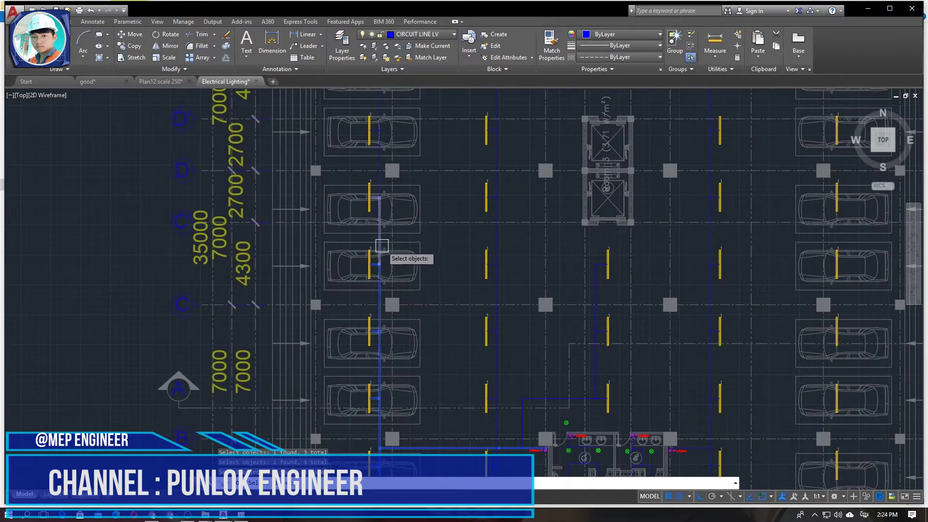
Copy the circuit lines of the leftmost light column to the matching fixtures of the rightmost light column
scroll(382, 244, up, 6)
middle_drag(442, 127, 428, 442)
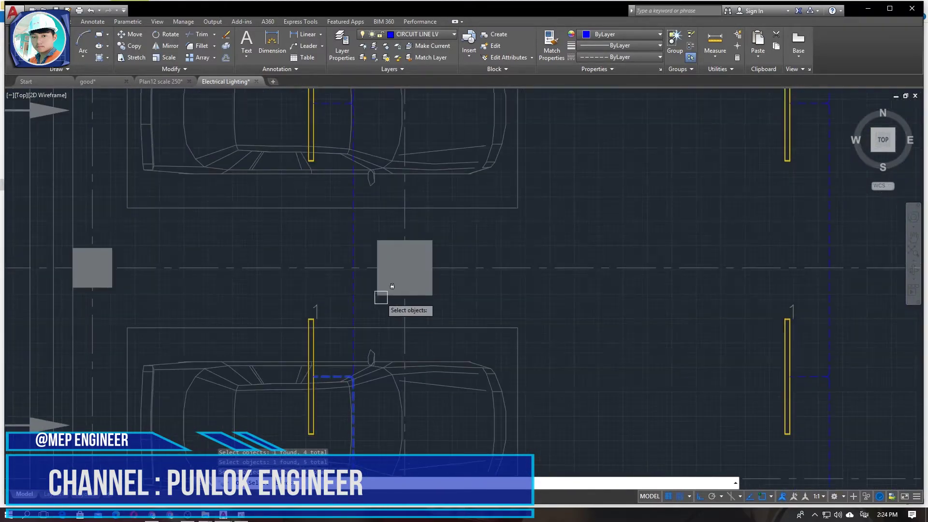
middle_drag(398, 187, 400, 510)
click(356, 314)
middle_drag(398, 247, 350, 422)
mouse_move(450, 228)
middle_down()
mouse_move(450, 382)
mouse_move(431, 510)
middle_up()
scroll(325, 318, down, 7)
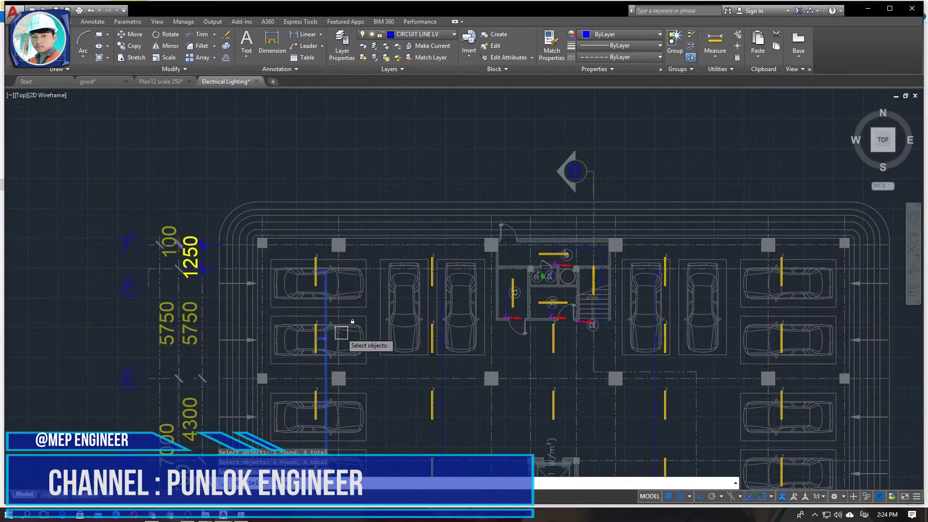
scroll(337, 329, up, 10)
key(space)
click(253, 299)
scroll(549, 304, down, 10)
middle_drag(726, 327, 443, 318)
scroll(503, 293, up, 12)
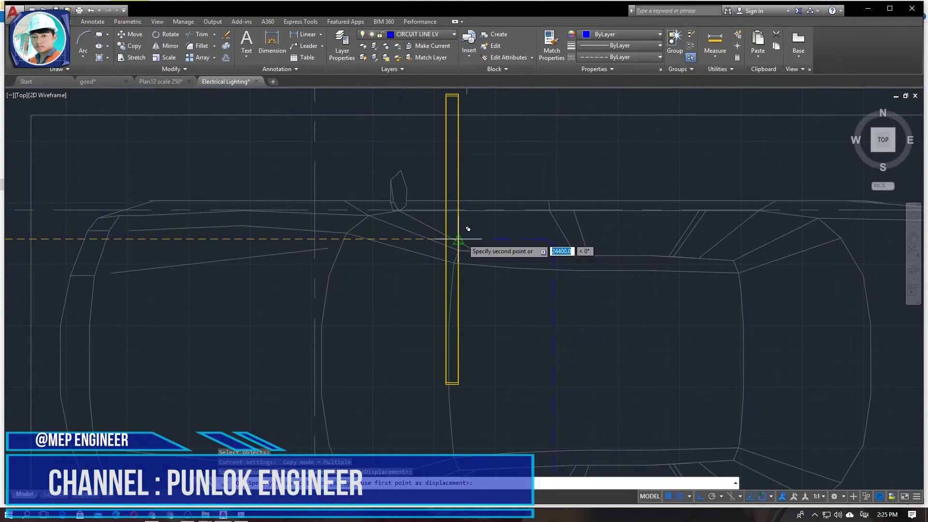
click(458, 239)
key(Escape)
Delete the copied feed line that bends away horizontally from the rightmost light column past the building edge
scroll(458, 240, down, 12)
middle_drag(530, 232, 444, 291)
scroll(445, 290, up, 4)
middle_drag(412, 403, 435, 158)
middle_drag(435, 365, 464, 91)
scroll(478, 273, up, 6)
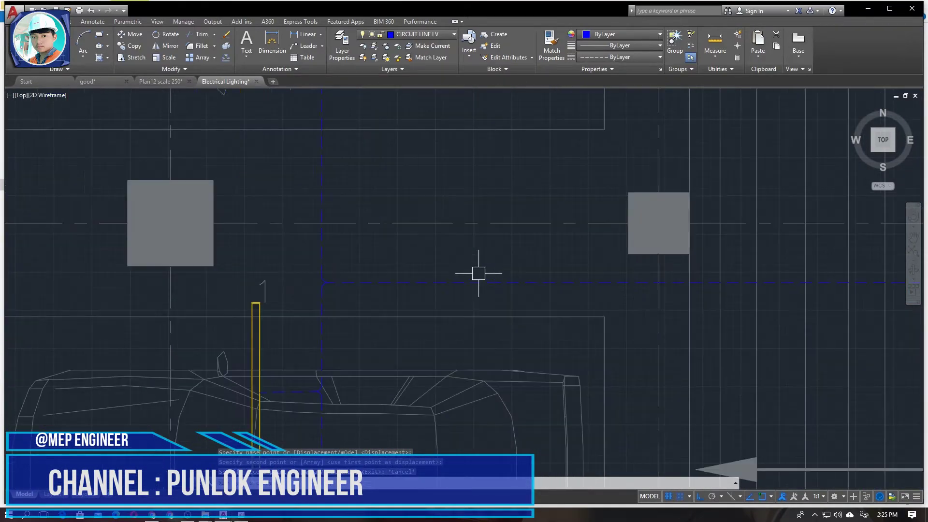
click(424, 282)
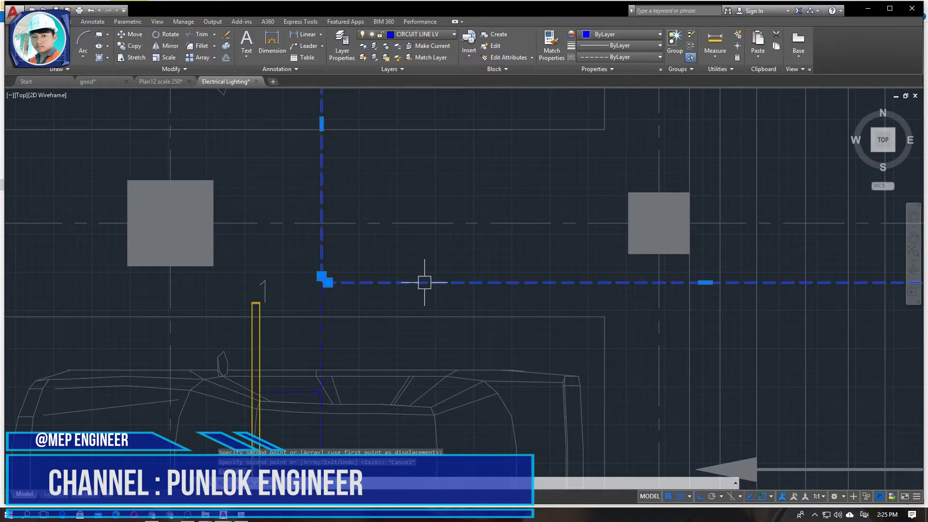
key(Return)
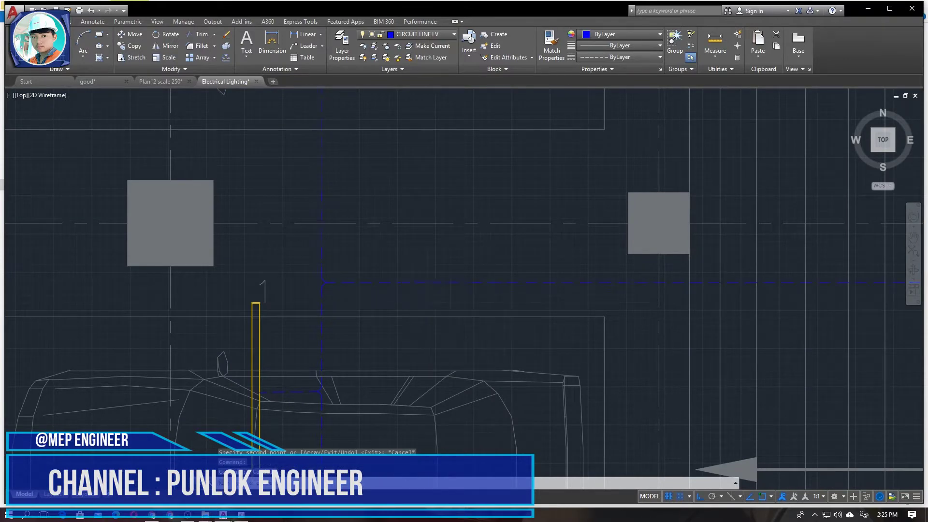
scroll(341, 285, up, 2)
scroll(396, 318, down, 8)
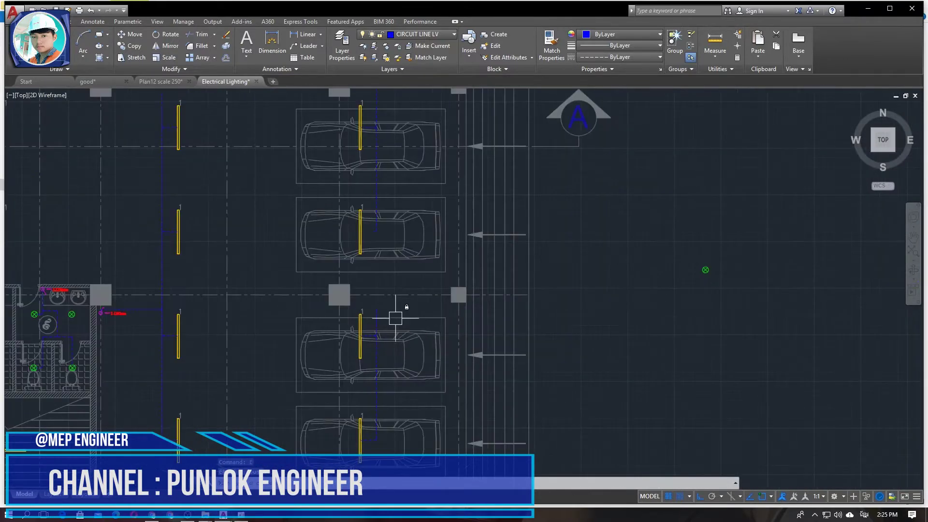
Delete the copied circuit segment that links the fixture just below the removed feed line to its former bend
text(PL)
key(Return)
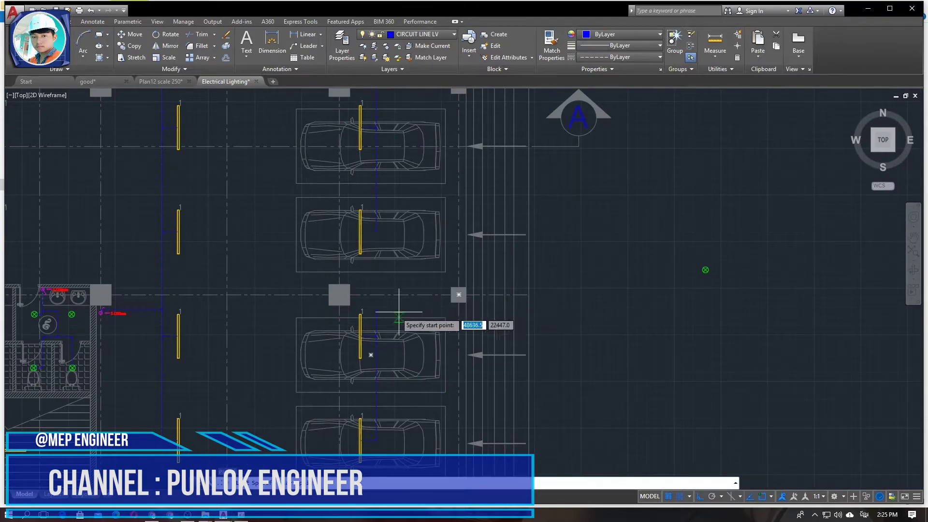
scroll(387, 315, up, 6)
click(437, 215)
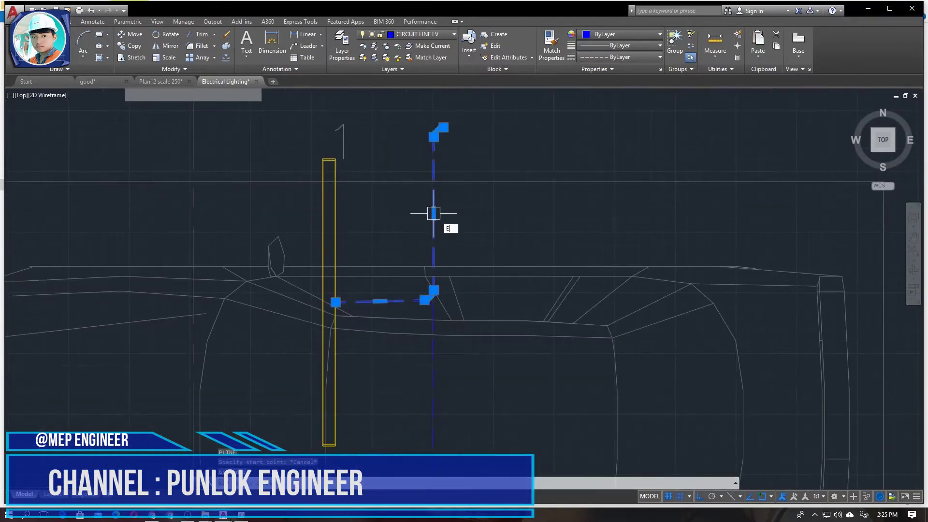
key(Delete)
Draw a horizontal polyline from the end of the lower circuit line's curved bend to that light fixture
text(PL)
key(Return)
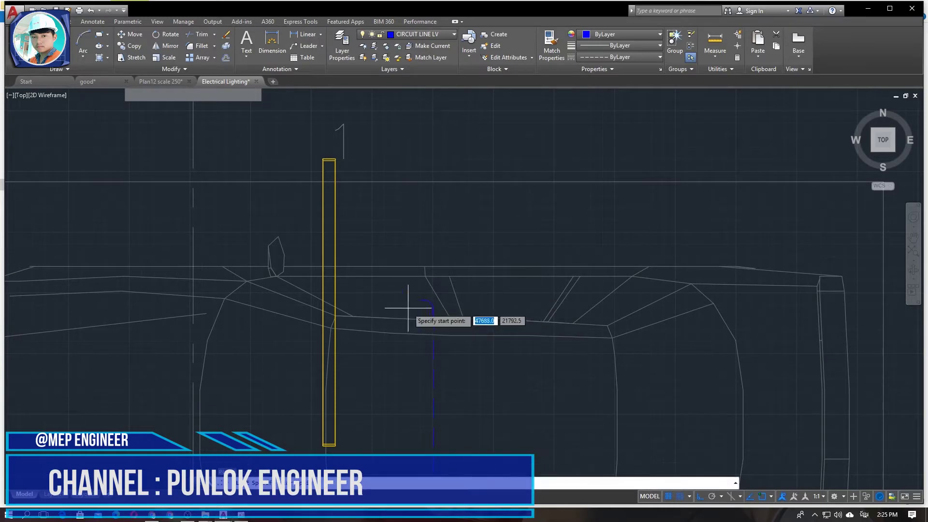
click(420, 300)
click(335, 299)
key(Return)
key(Return)
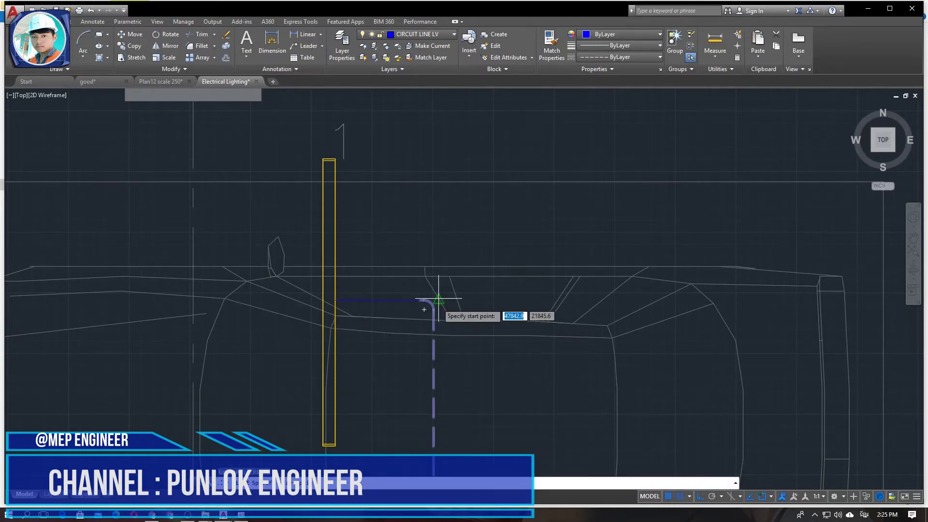
scroll(489, 331, down, 2)
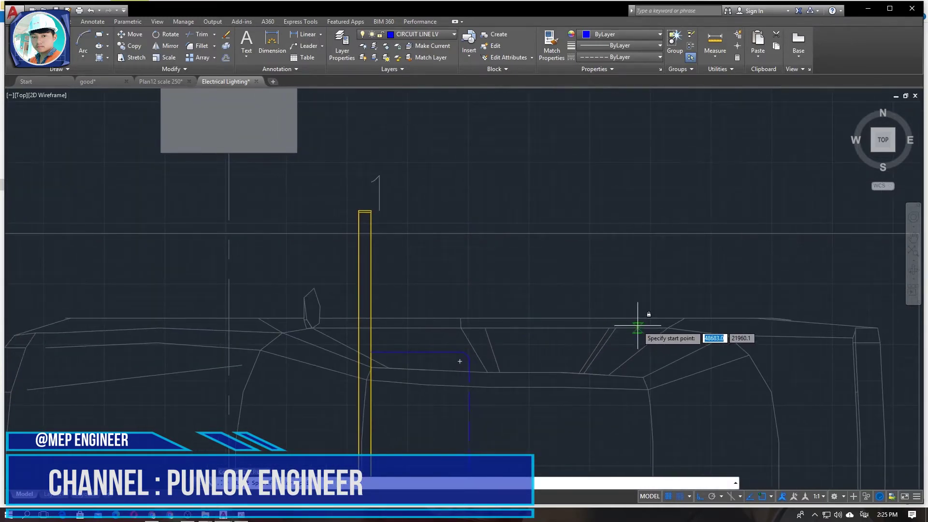
scroll(643, 318, down, 3)
middle_drag(642, 317, 660, 338)
scroll(545, 284, down, 4)
text(P)
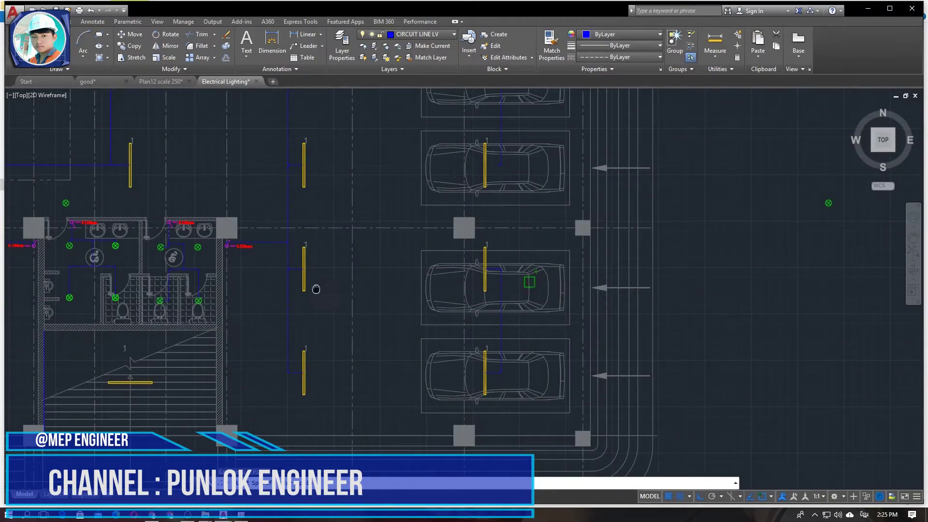
middle_drag(320, 277, 270, 383)
key(Escape)
key(Escape)
Draw a feed polyline from the neighbouring light column's circuit line horizontally to the rightmost column, then down to the lower fixture's branch
key(Return)
scroll(239, 326, up, 4)
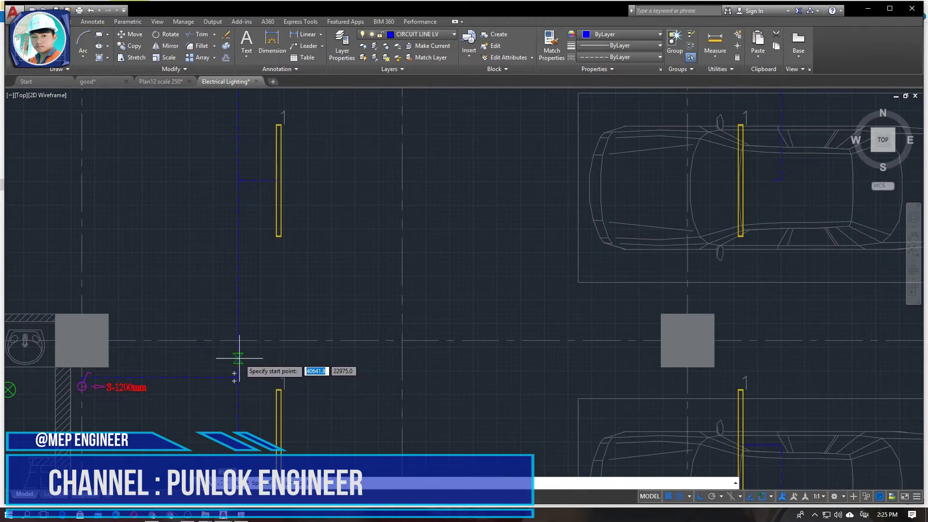
scroll(240, 357, up, 4)
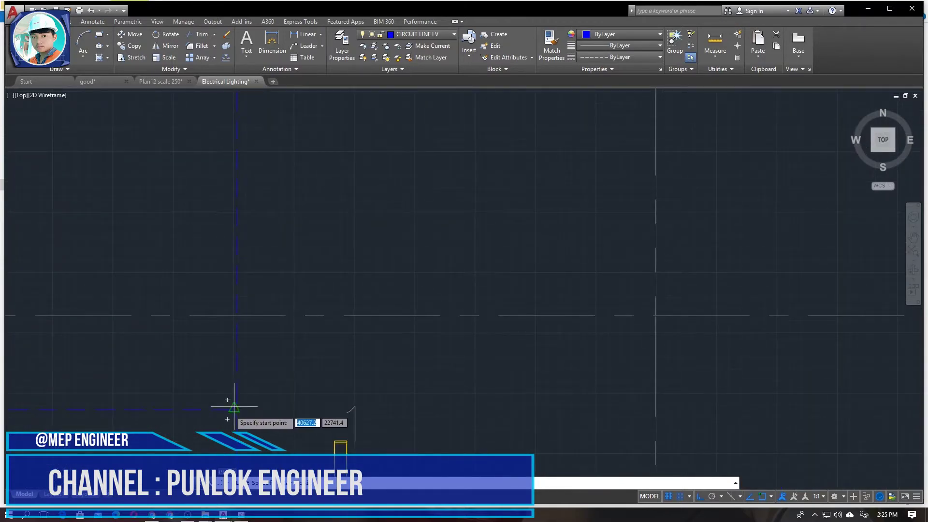
click(240, 364)
scroll(414, 351, down, 5)
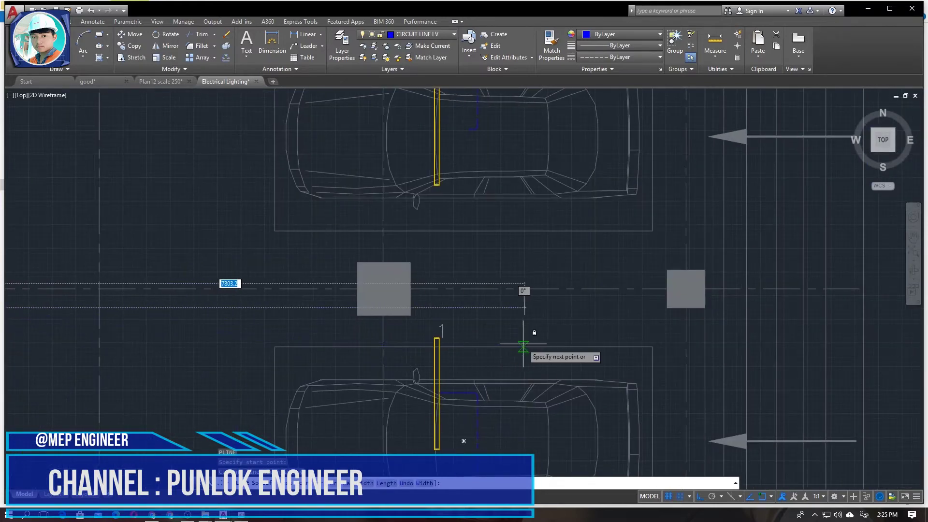
scroll(532, 344, up, 2)
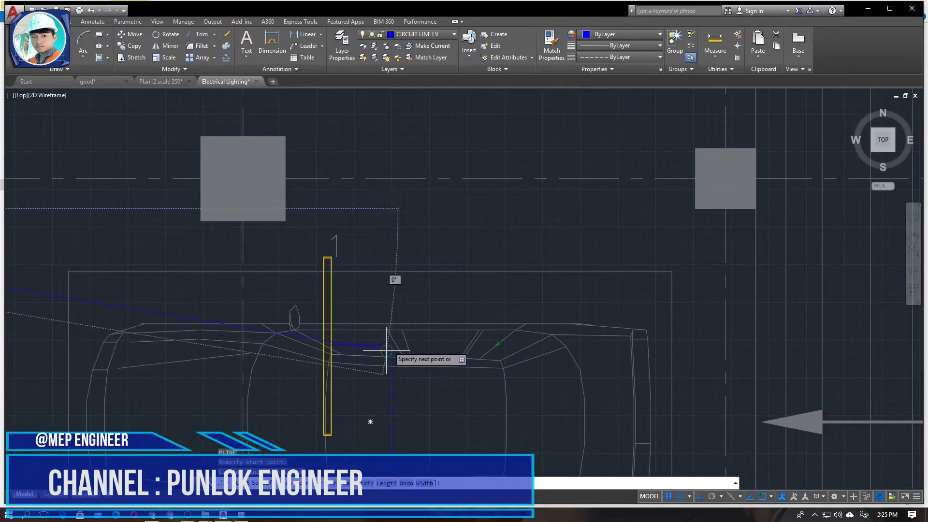
scroll(389, 351, up, 2)
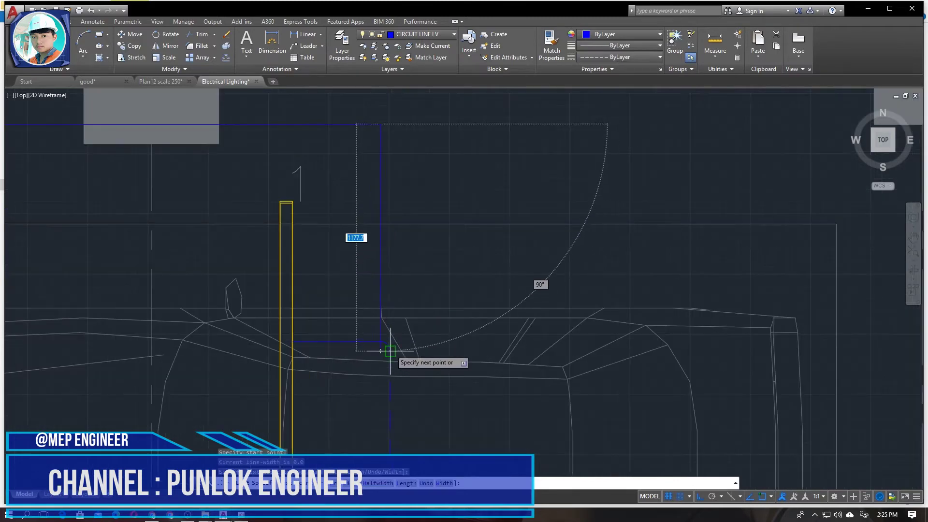
key(ctrl+z)
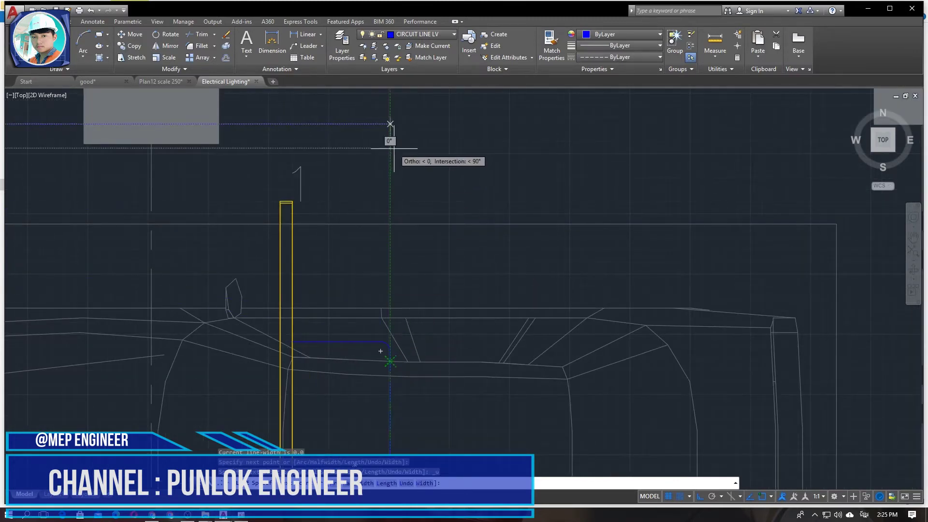
click(392, 125)
scroll(380, 367, up, 3)
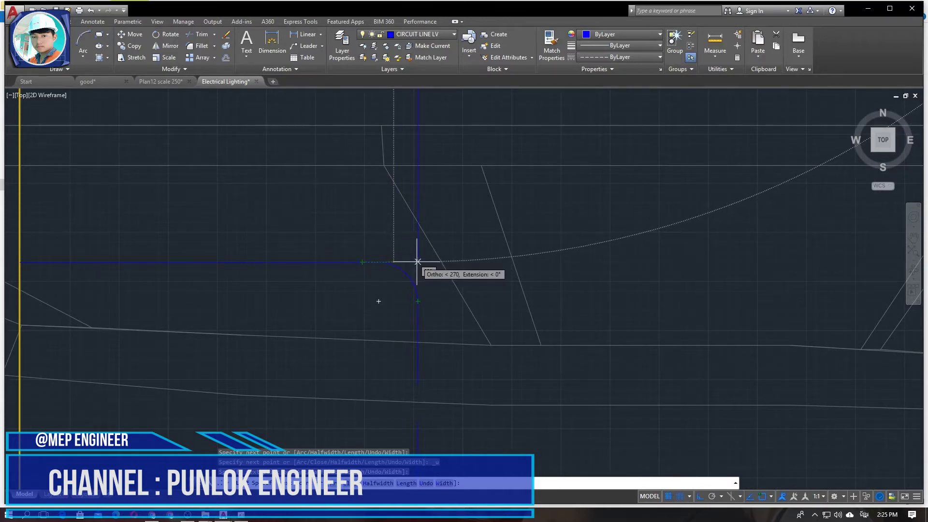
key(Escape)
key(Escape)
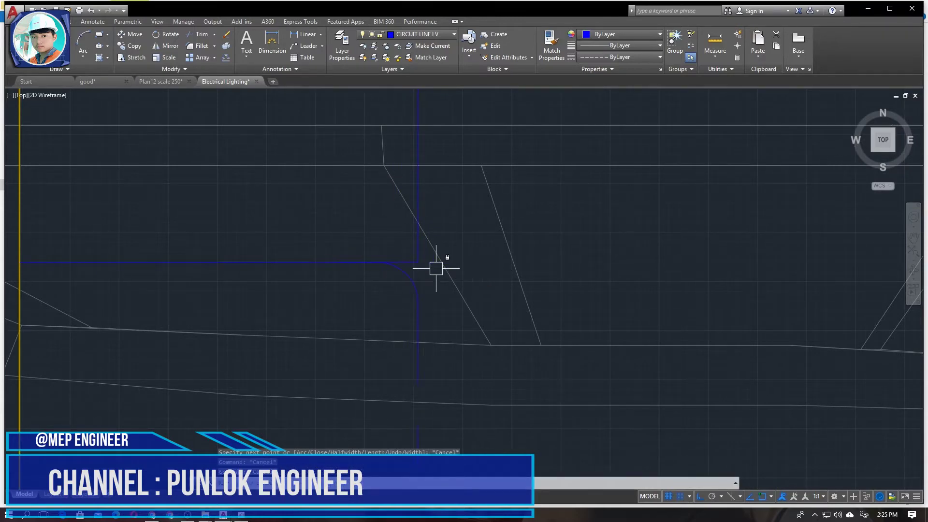
Fillet the new vertical feed line with the lower fixture's horizontal branch
text(f)
key(space)
click(405, 262)
click(417, 238)
key(Escape)
scroll(448, 251, down, 5)
middle_drag(449, 251, 403, 402)
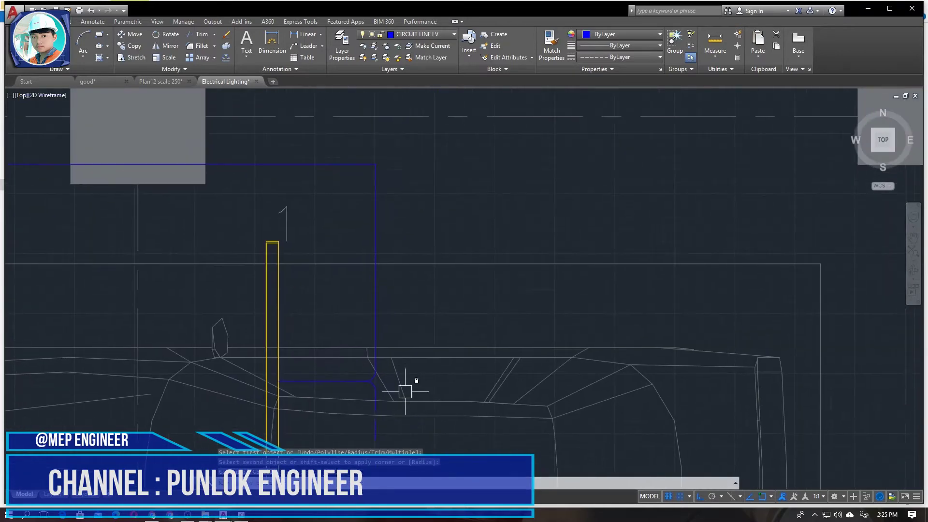
Fillet the corner where the new feed line turns from horizontal to vertical with a radius of 50
middle_drag(393, 183, 429, 360)
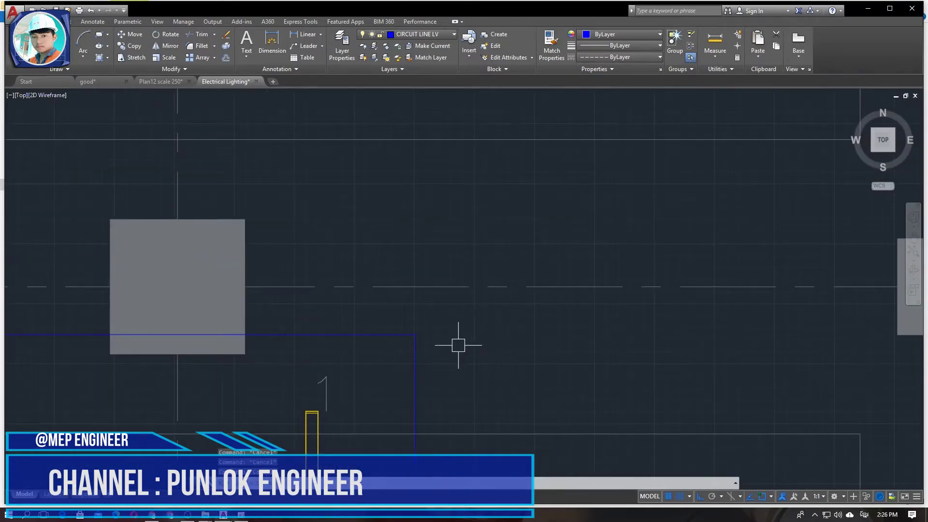
key(space)
click(392, 333)
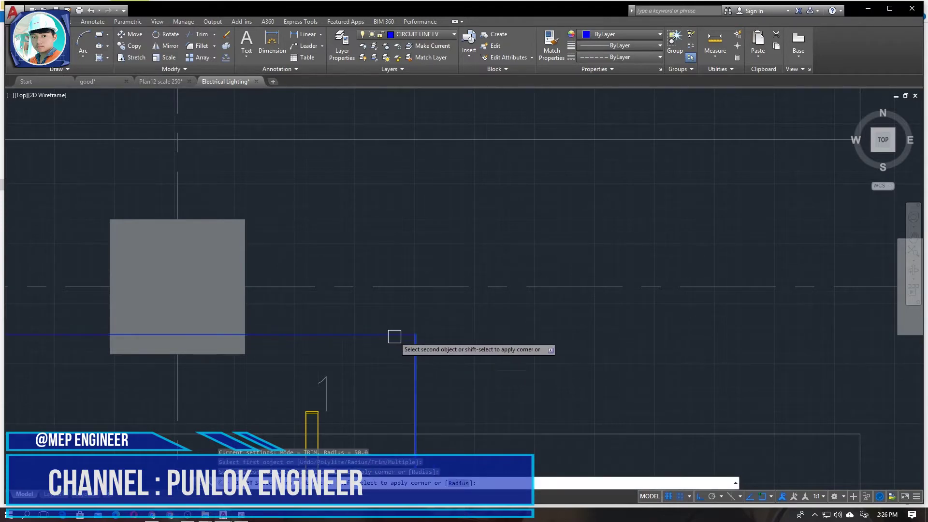
key(Escape)
scroll(334, 371, down, 4)
scroll(404, 349, up, 6)
key(space)
click(382, 334)
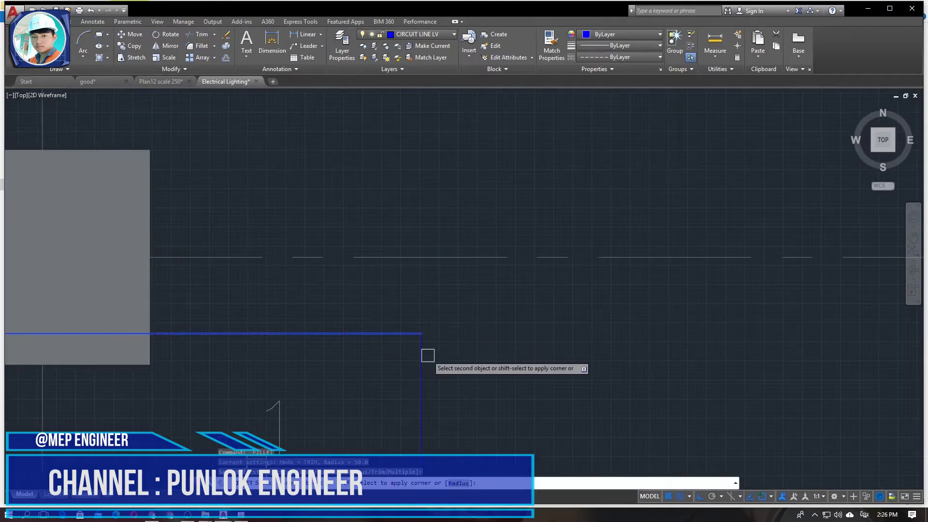
click(422, 362)
Draw a polyline from the horizontal feed line near its rounded corner up to the branch of the fixture above
text(p)
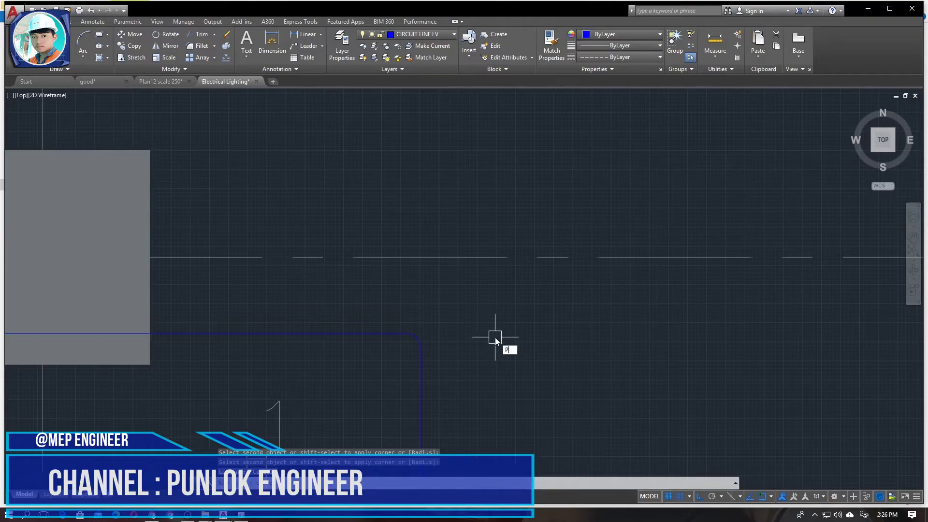
text(l)
key(space)
scroll(431, 326, up, 2)
click(333, 337)
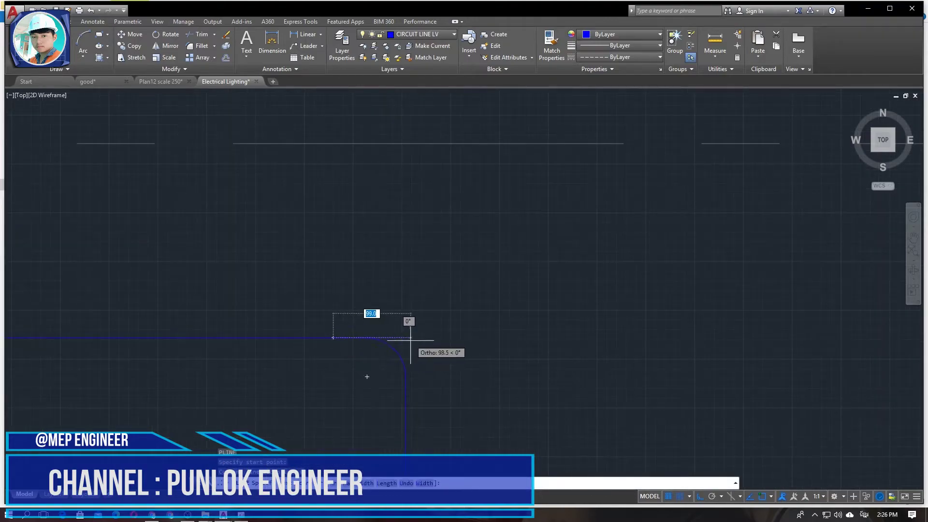
scroll(406, 338, down, 6)
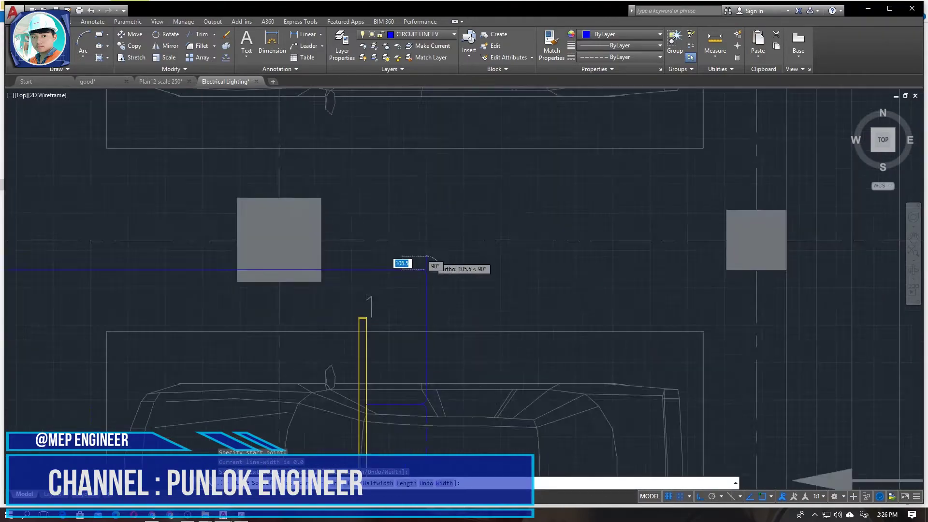
scroll(419, 331, up, 5)
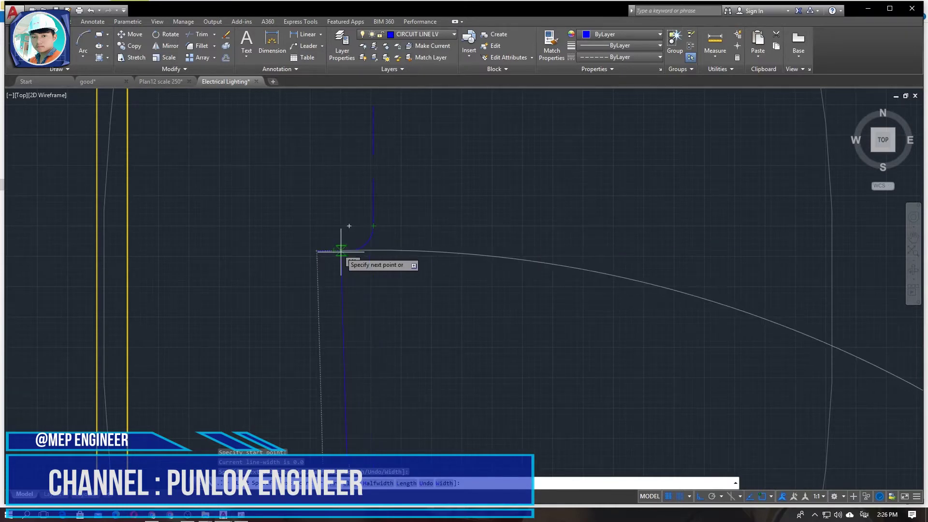
click(372, 251)
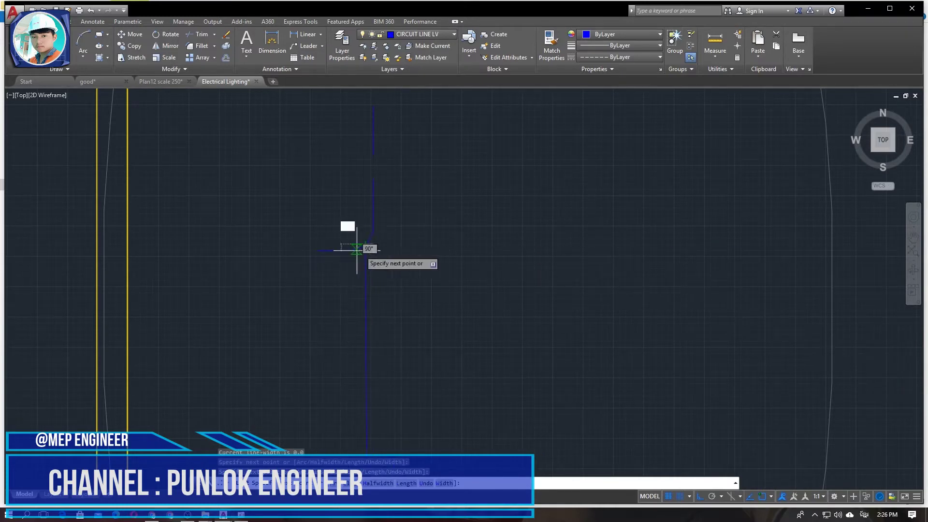
key(ctrl+z)
scroll(375, 255, up, 3)
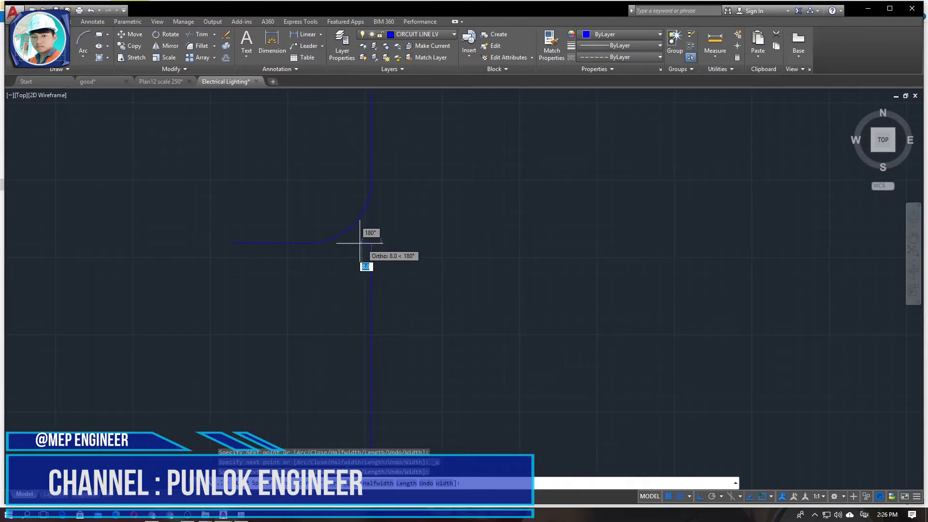
key(Escape)
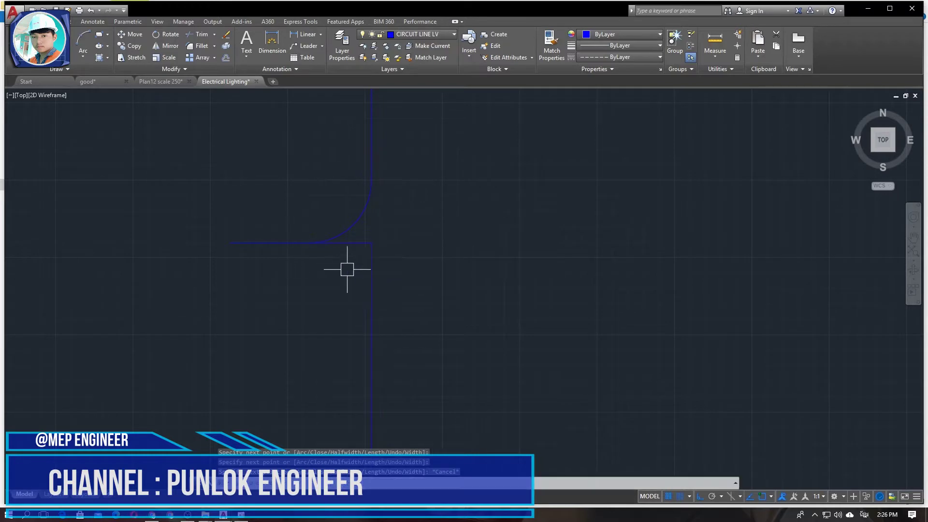
Draw a horizontal polyline from the end of the upper circuit branch to its light fixture
key(Return)
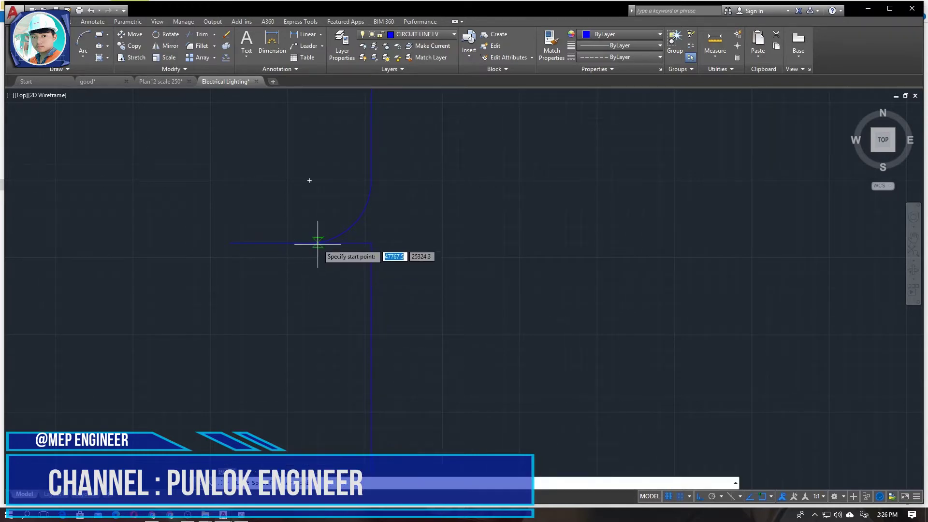
click(231, 243)
scroll(231, 246, down, 3)
scroll(248, 305, up, 5)
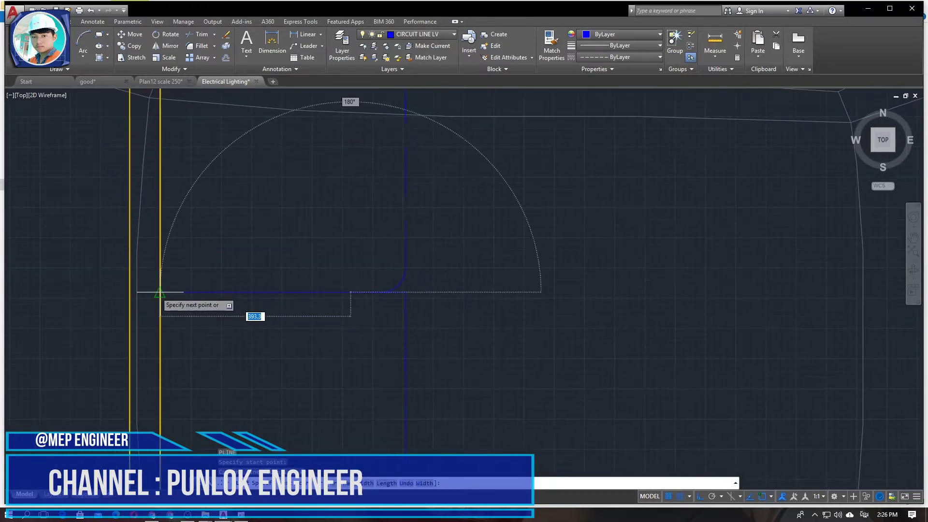
key(Escape)
text(TR)
key(Return)
key(Return)
key(Escape)
key(Escape)
Fillet the corner where the new vertical circuit line meets the upper fixture's horizontal branch
key(Return)
click(443, 271)
click(475, 314)
key(Escape)
scroll(495, 311, down, 8)
middle_drag(586, 405, 494, 285)
scroll(494, 285, down, 4)
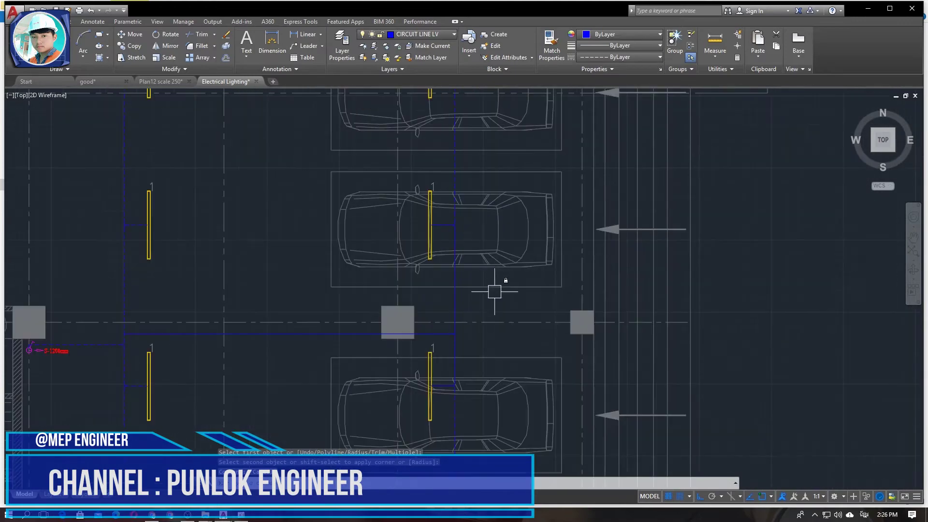
Fillet the corner between the upper vertical circuit line and the horizontal feed line, mirroring the existing rounded corner below it
scroll(477, 386, up, 5)
key(Return)
scroll(486, 331, up, 2)
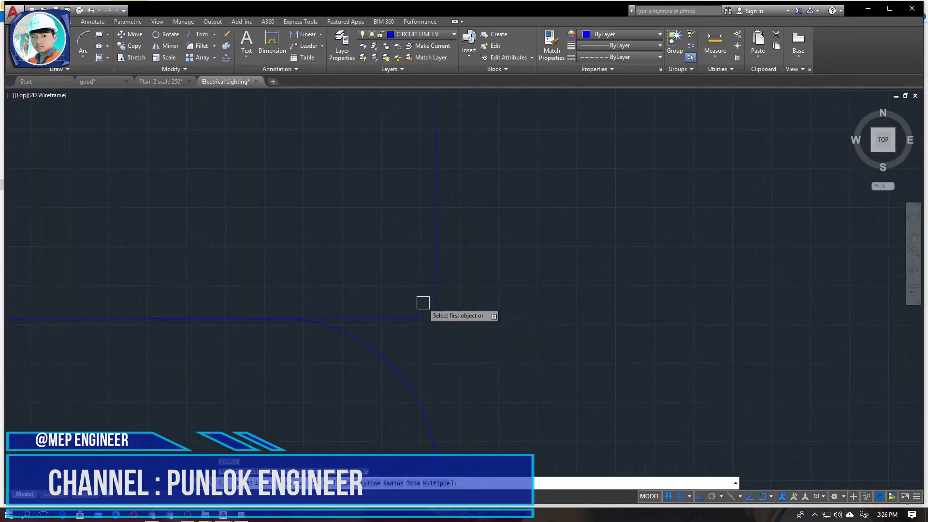
click(440, 303)
click(425, 315)
scroll(435, 283, down, 4)
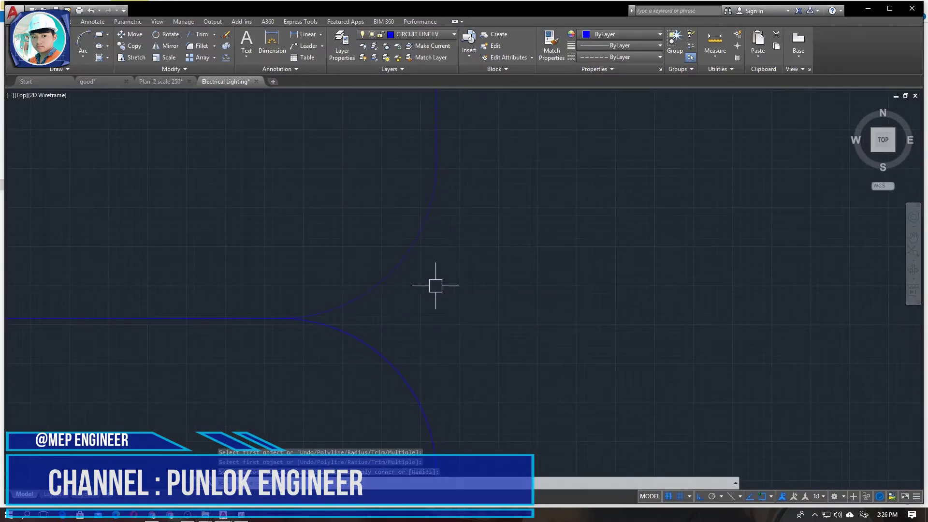
Match the properties of the existing lower vertical circuit line onto the new horizontal feed line and the vertical line above it
scroll(546, 420, down, 6)
scroll(595, 393, up, 6)
middle_drag(595, 393, 569, 300)
scroll(550, 315, down, 3)
key(Return)
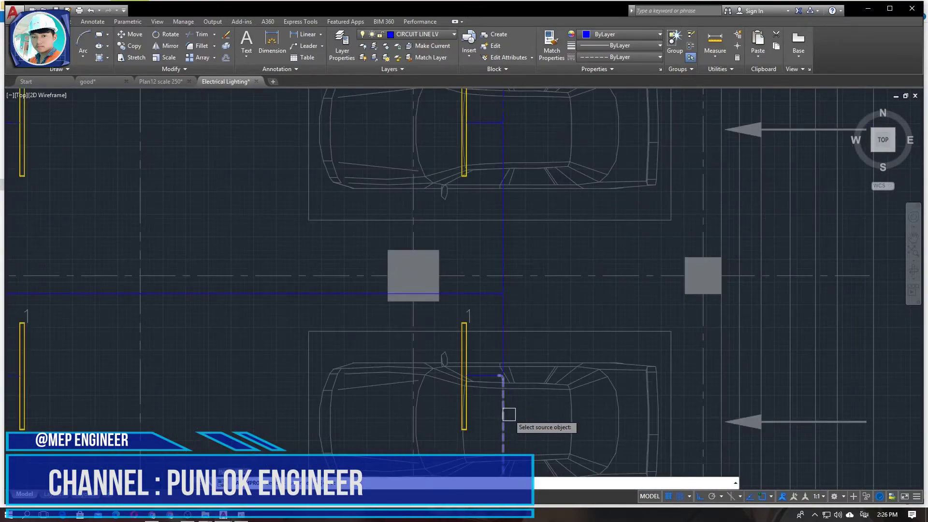
click(501, 380)
scroll(496, 371, up, 4)
click(495, 371)
scroll(549, 353, down, 3)
middle_drag(560, 268, 482, 515)
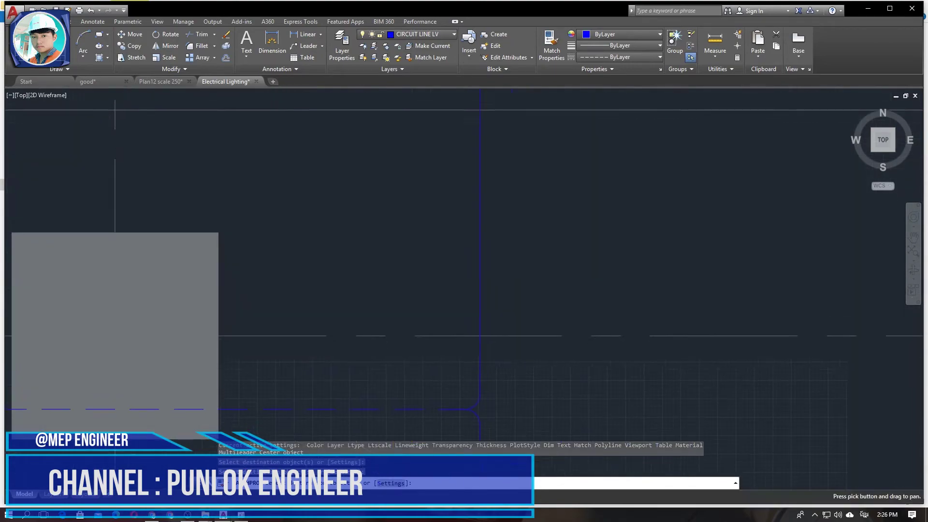
click(484, 292)
scroll(485, 319, down, 6)
middle_drag(481, 377, 571, 370)
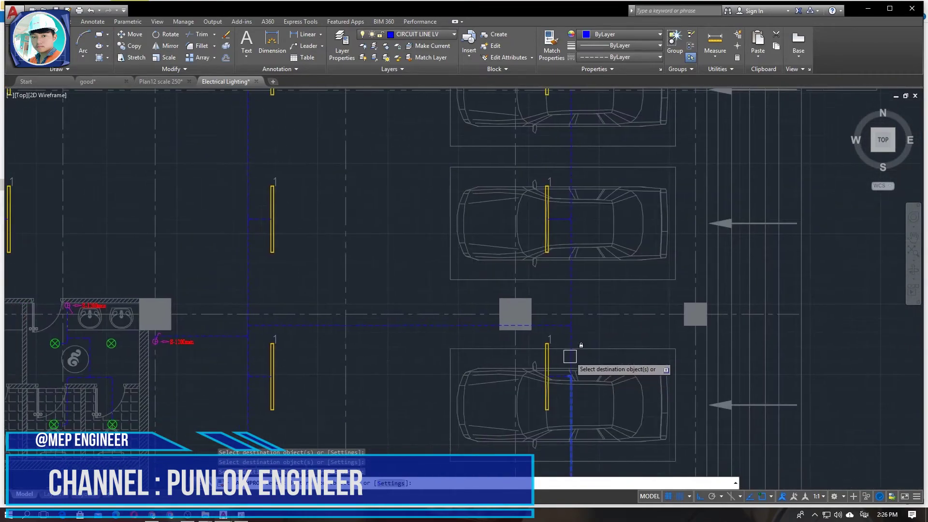
scroll(544, 265, down, 4)
middle_drag(570, 315, 494, 459)
scroll(526, 321, down, 2)
key(Escape)
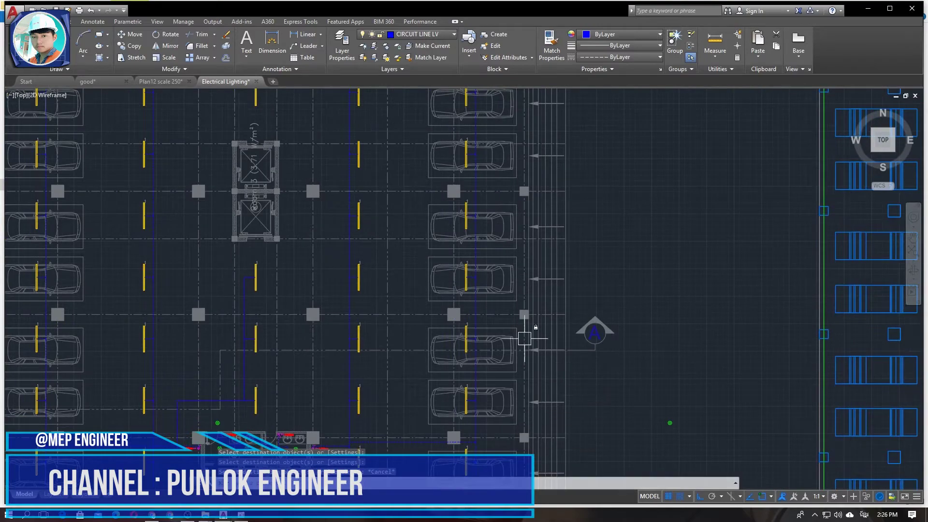
Match the properties of the second column's circuit line onto the vertical and horizontal circuit lines of the centre fixtures below the lift shafts
scroll(359, 317, up, 4)
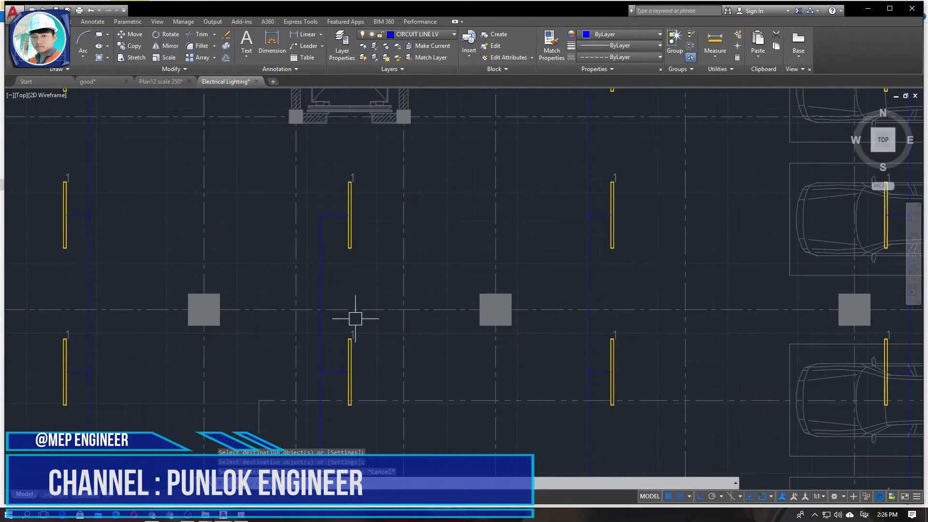
scroll(307, 257, up, 3)
scroll(420, 321, down, 5)
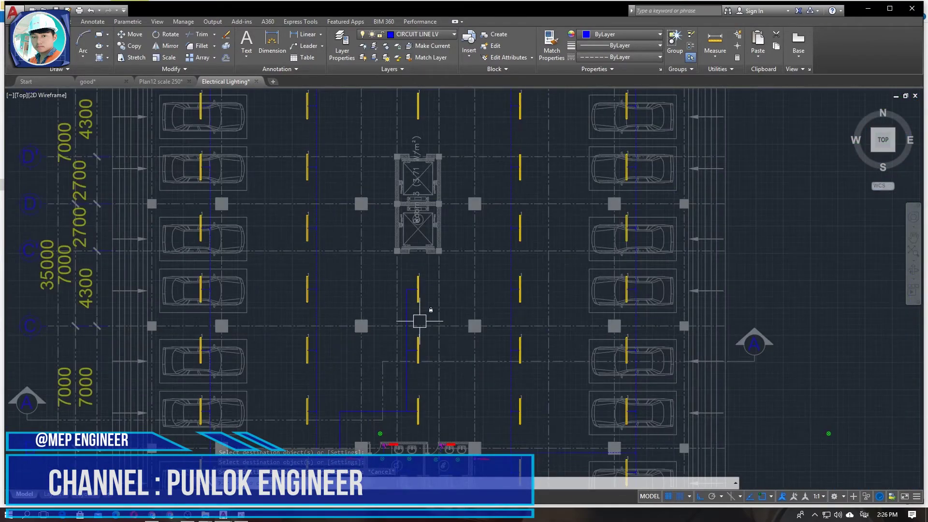
key(Return)
click(317, 307)
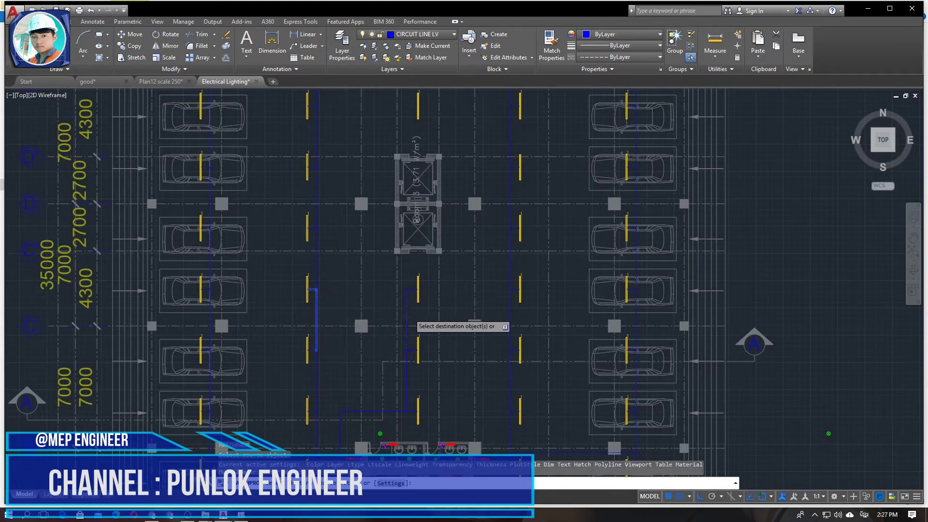
scroll(399, 388, up, 2)
click(409, 386)
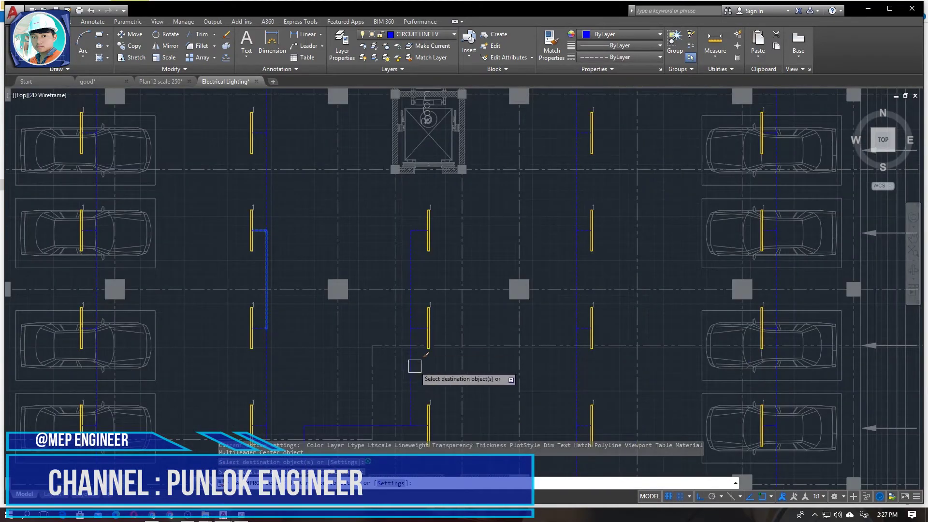
click(382, 428)
scroll(429, 395, down, 2)
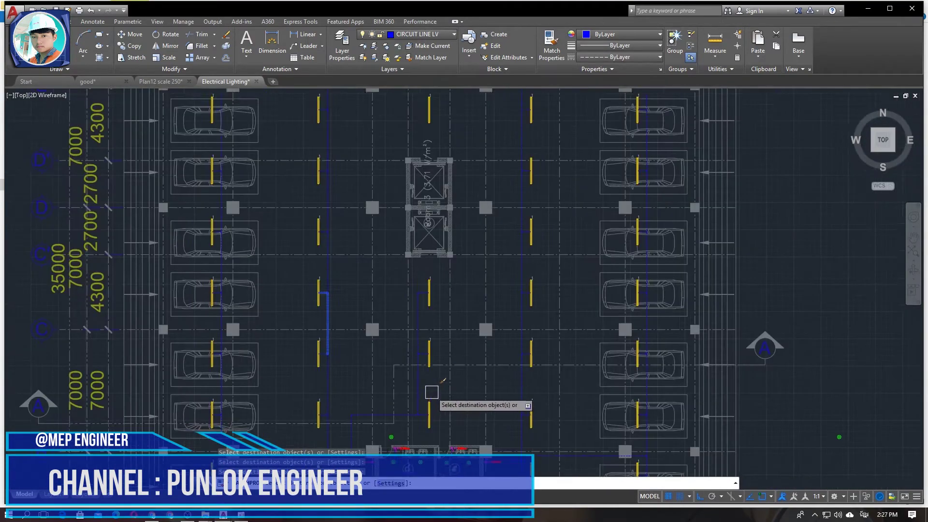
middle_drag(423, 402, 447, 333)
scroll(390, 354, up, 5)
scroll(602, 376, down, 8)
key(Escape)
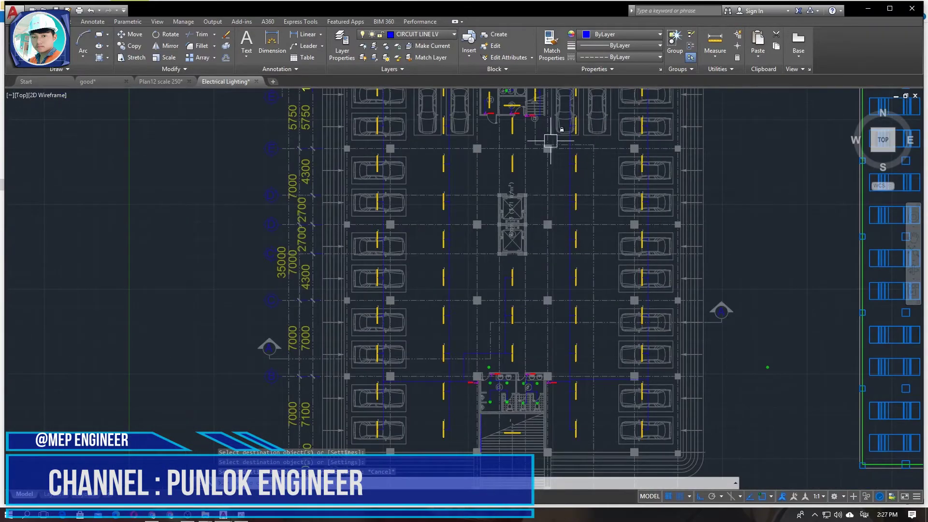
Draw a polyline from the fourth column's vertical circuit line horizontally above the lift shaft, then up and across to the centre fixture
scroll(522, 242, up, 6)
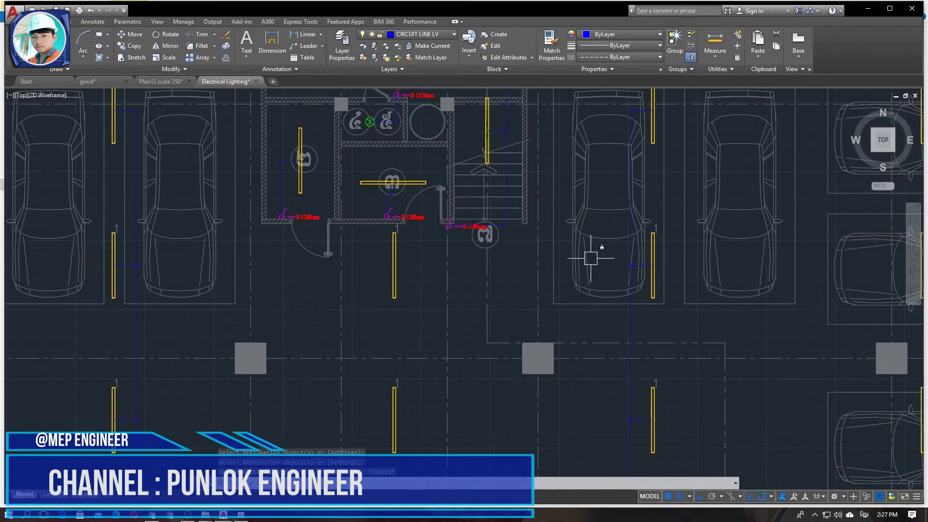
middle_drag(646, 322, 611, 286)
text(pl)
key(Return)
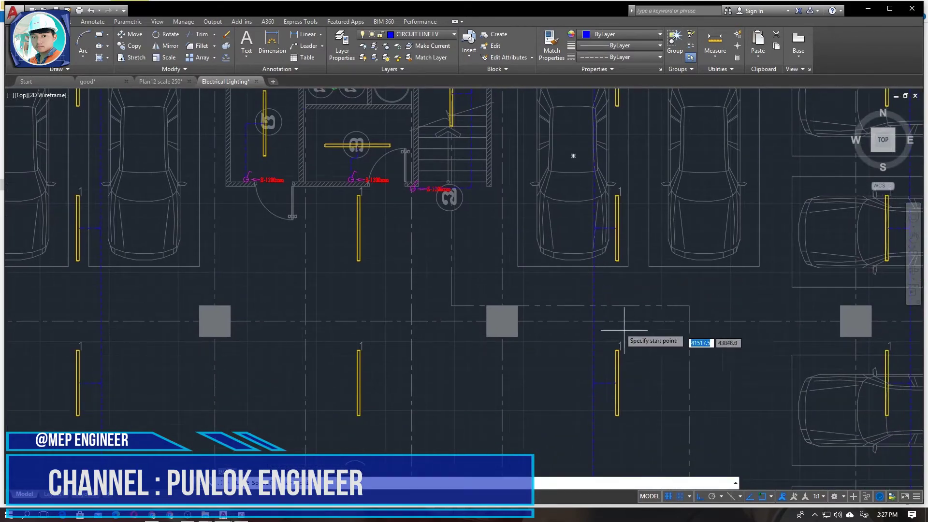
middle_drag(597, 379, 576, 188)
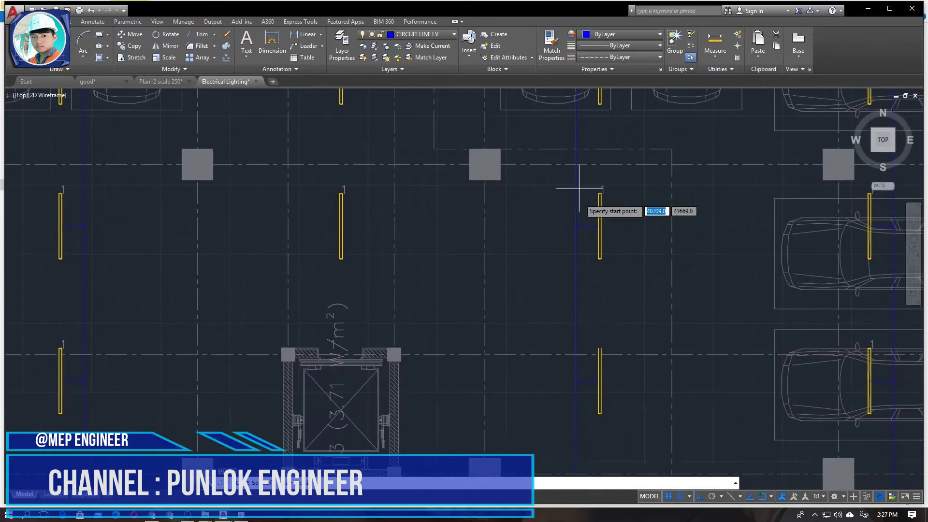
click(577, 303)
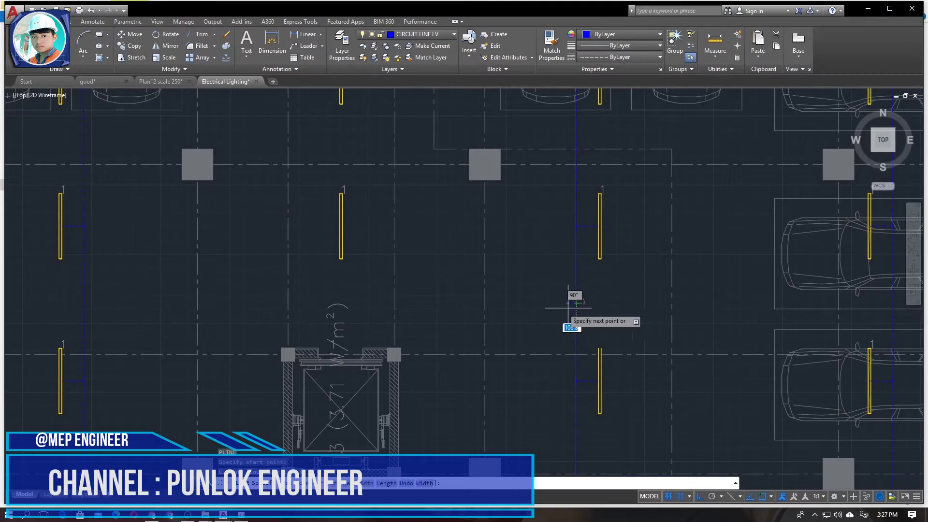
click(368, 306)
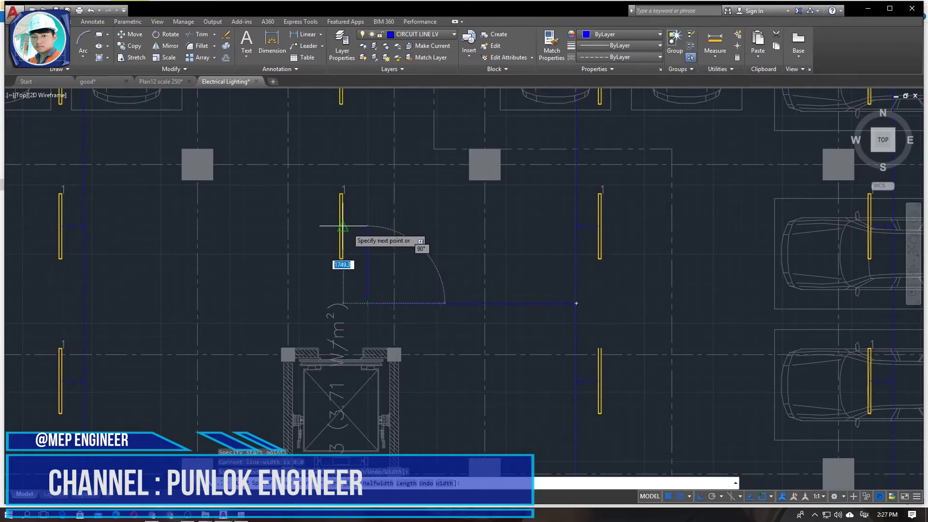
click(368, 226)
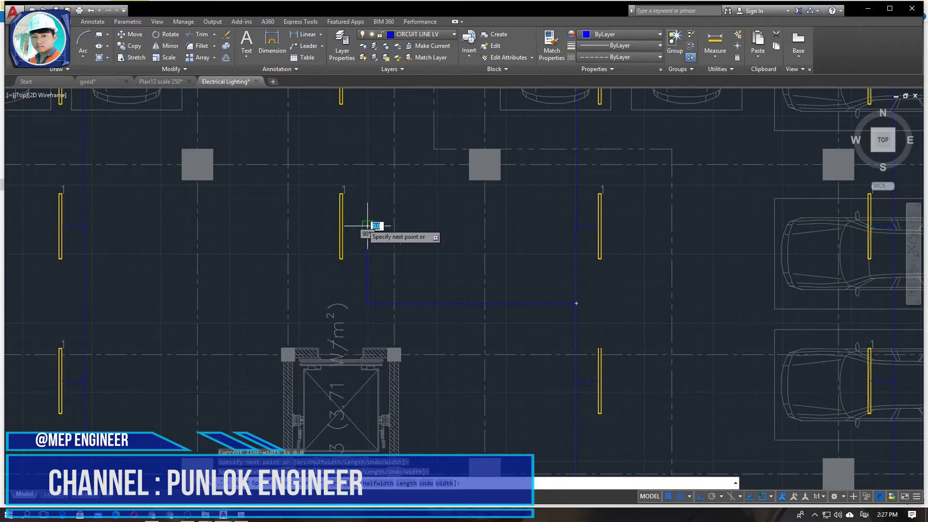
click(342, 226)
key(Return)
Fillet both corners of the new polyline feeding the centre fixture with a radius of 50
text(f)
key(Return)
click(369, 293)
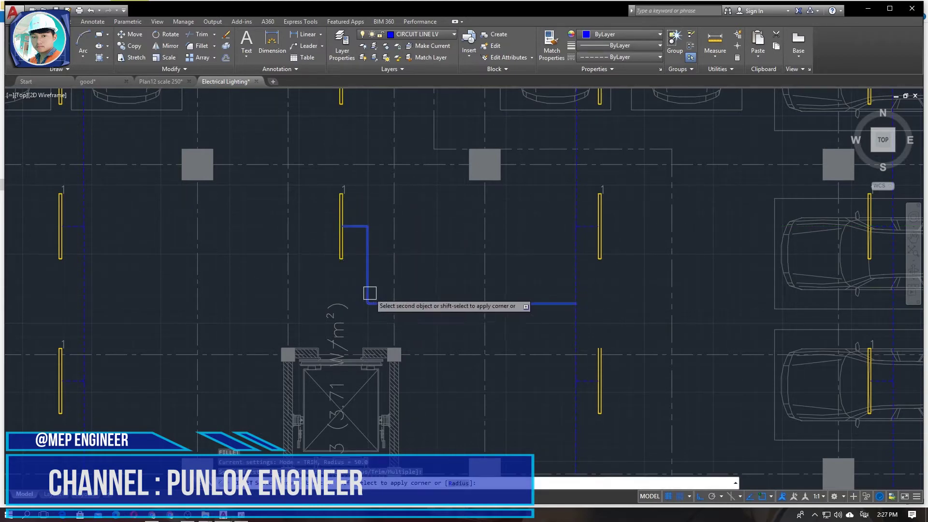
scroll(363, 234, up, 5)
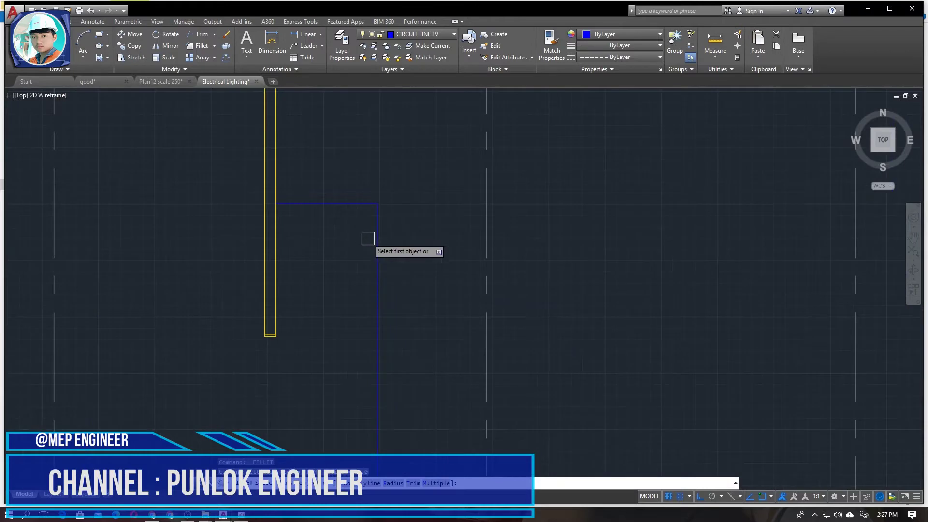
click(358, 202)
Try to draw a connecting polyline across the rounded corner of the centre fixture's branch, and erase it
middle_drag(444, 269, 352, 390)
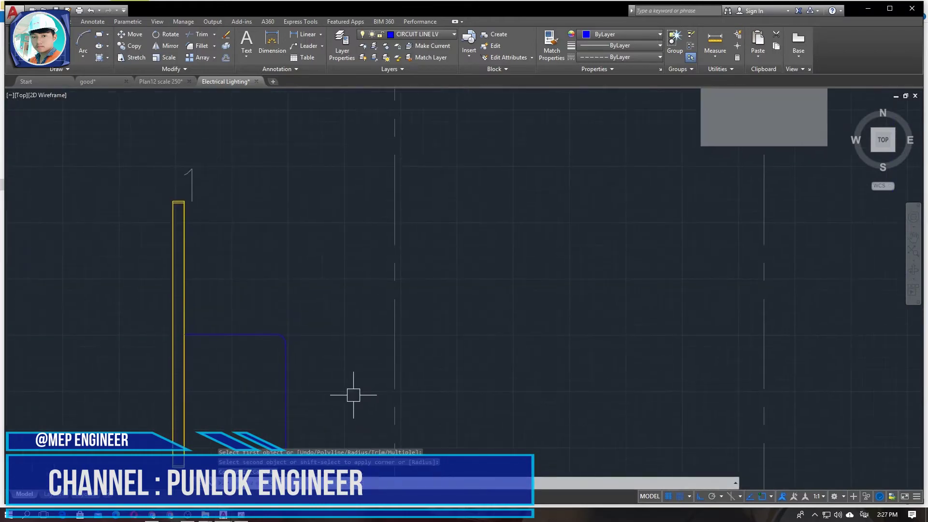
text(pl)
key(Return)
click(282, 336)
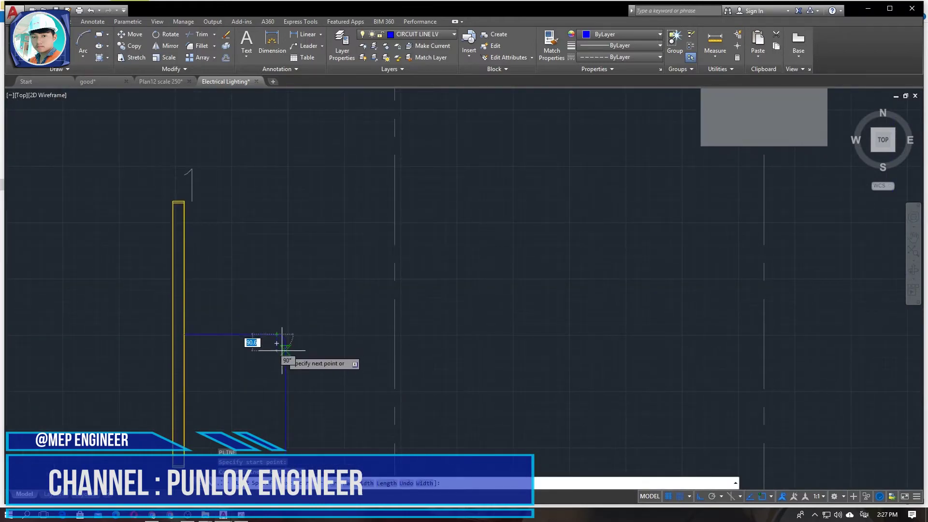
scroll(286, 329, up, 5)
scroll(284, 279, down, 2)
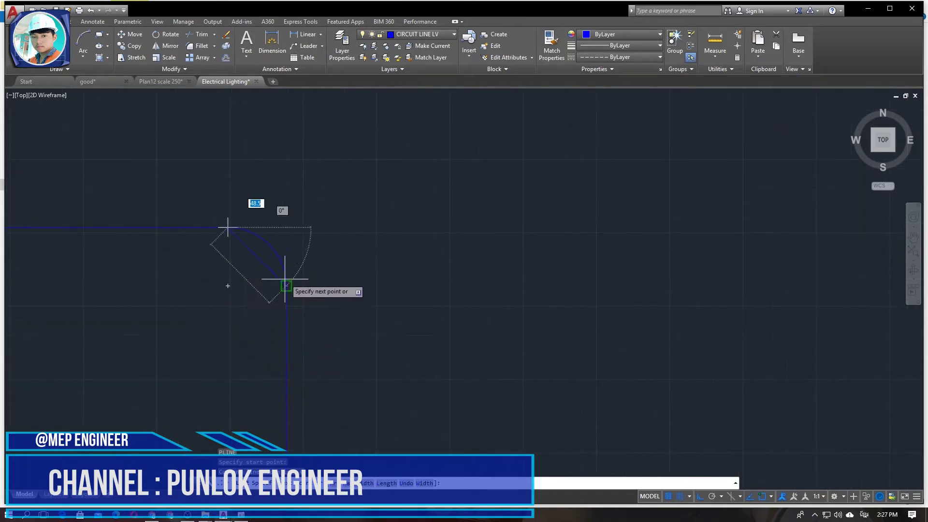
key(Escape)
key(Return)
click(206, 227)
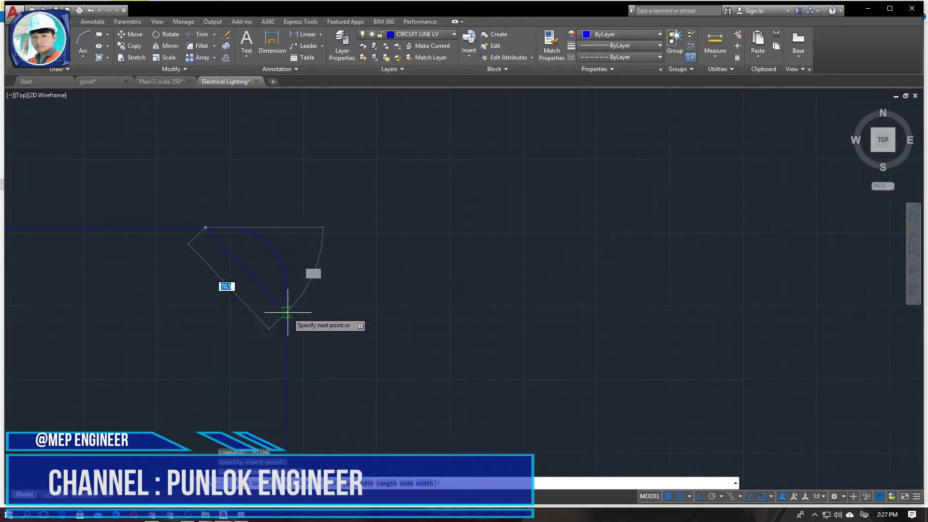
click(288, 285)
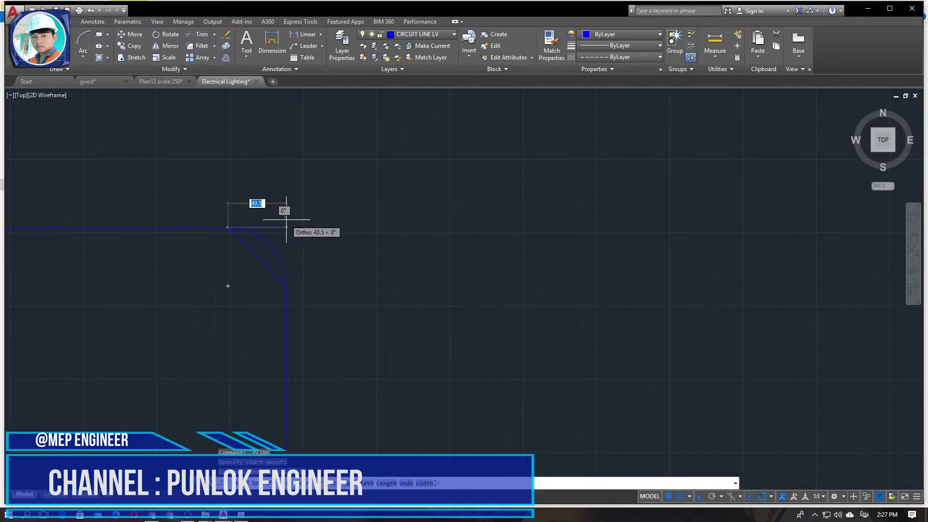
key(Return)
key(Return)
key(Escape)
click(272, 266)
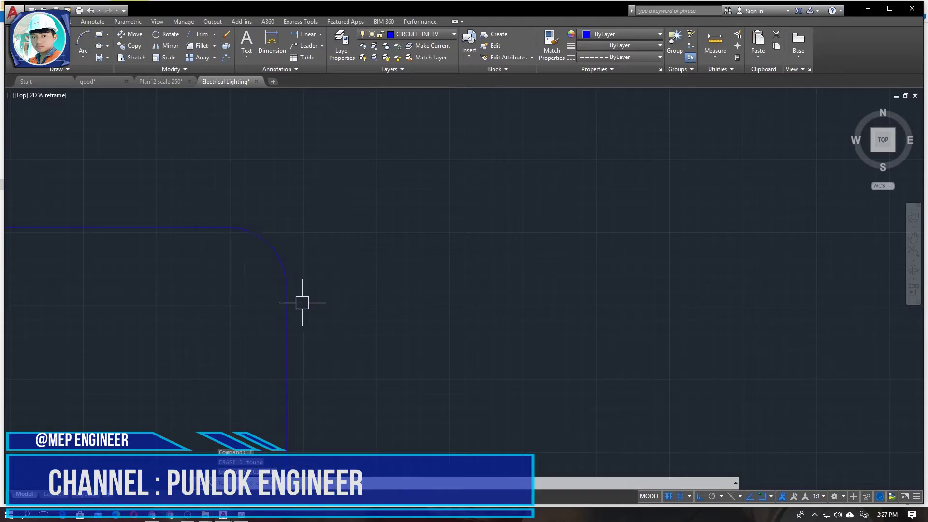
Draw a short horizontal line extending the centre fixture's branch to the unrounded corner point, and erase the vertical helper line used to locate it
key(Return)
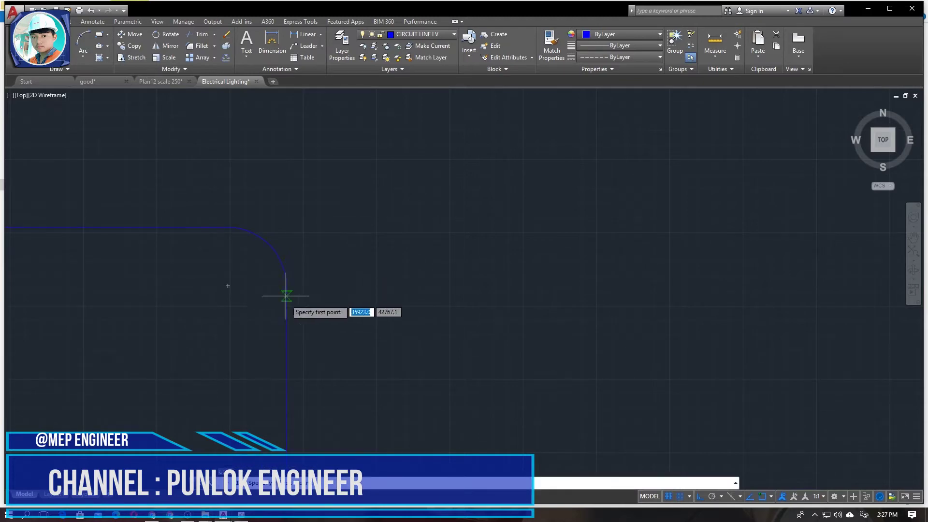
scroll(285, 313, up, 3)
scroll(301, 317, down, 3)
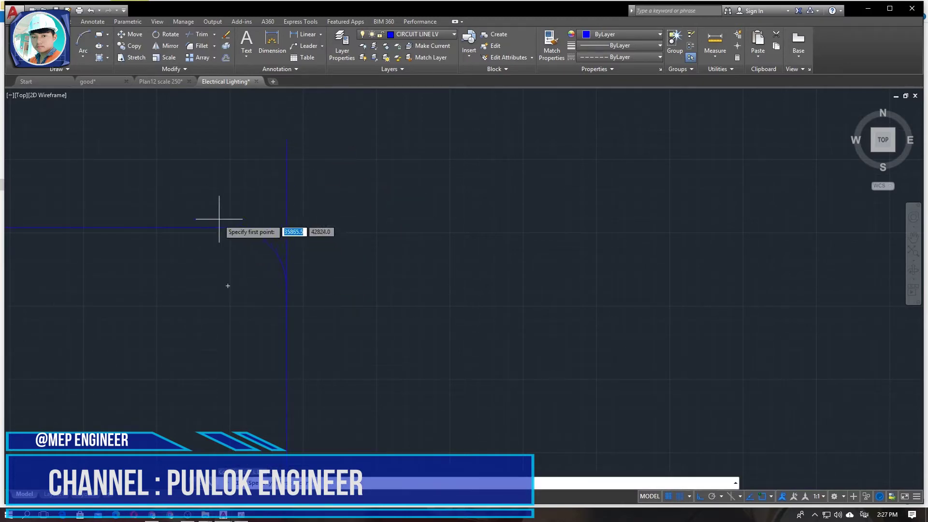
click(286, 226)
key(Return)
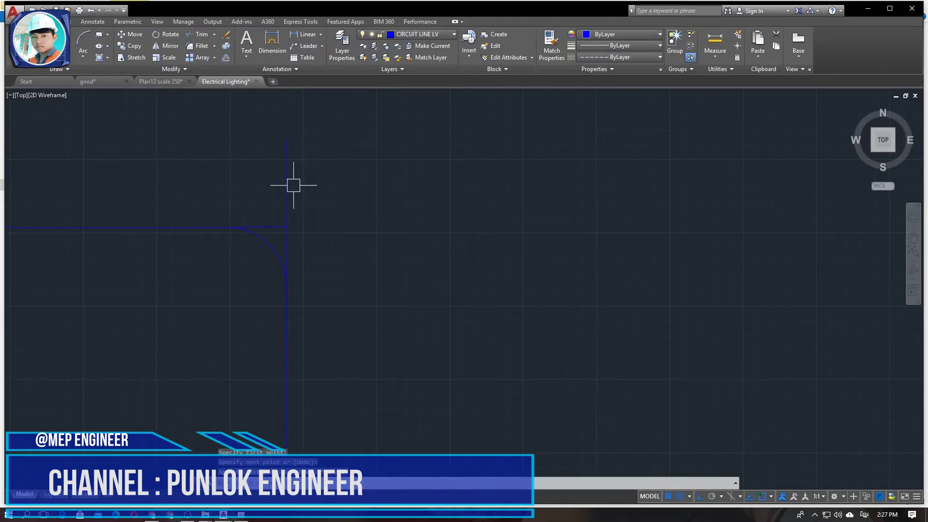
text(E)
key(Return)
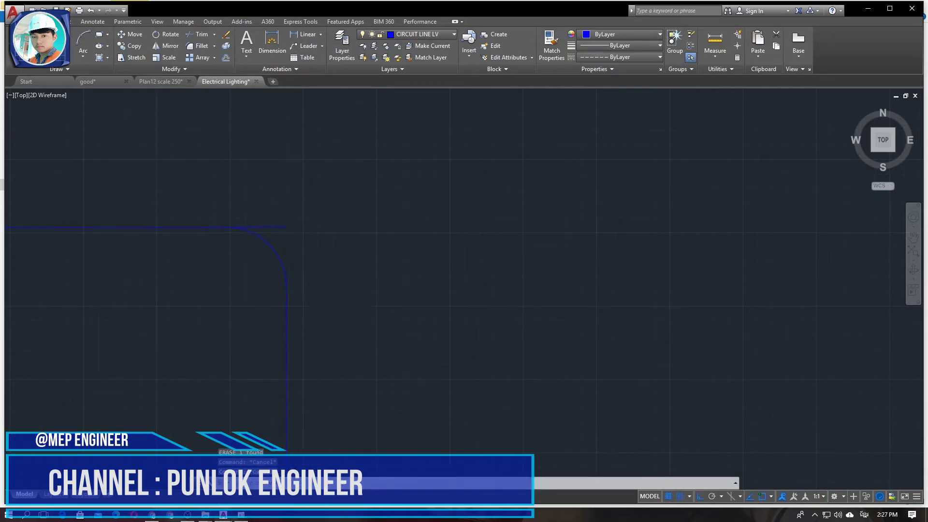
Draw a polyline from the end of the extended branch straight up and across to the next centre fixture above
text(pl)
key(Return)
click(286, 227)
scroll(265, 186, down, 5)
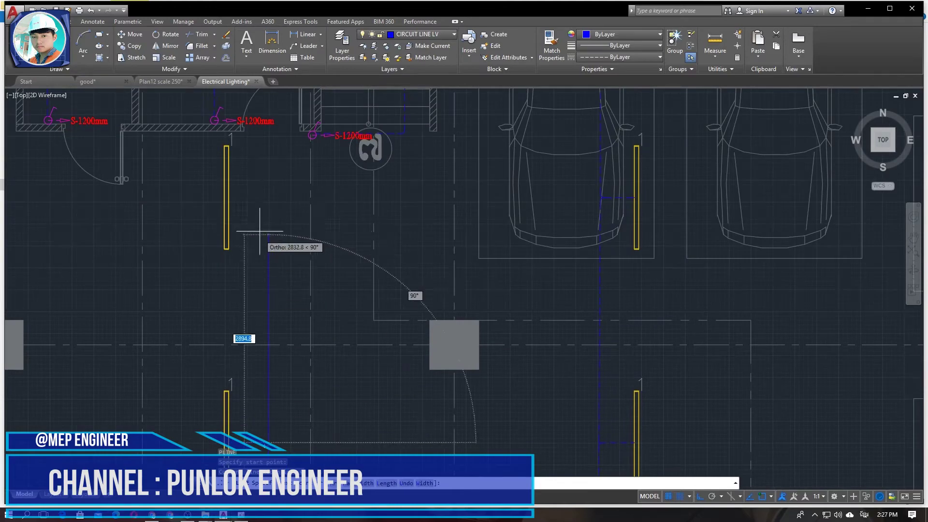
click(268, 197)
key(Escape)
scroll(299, 283, up, 6)
scroll(332, 200, down, 6)
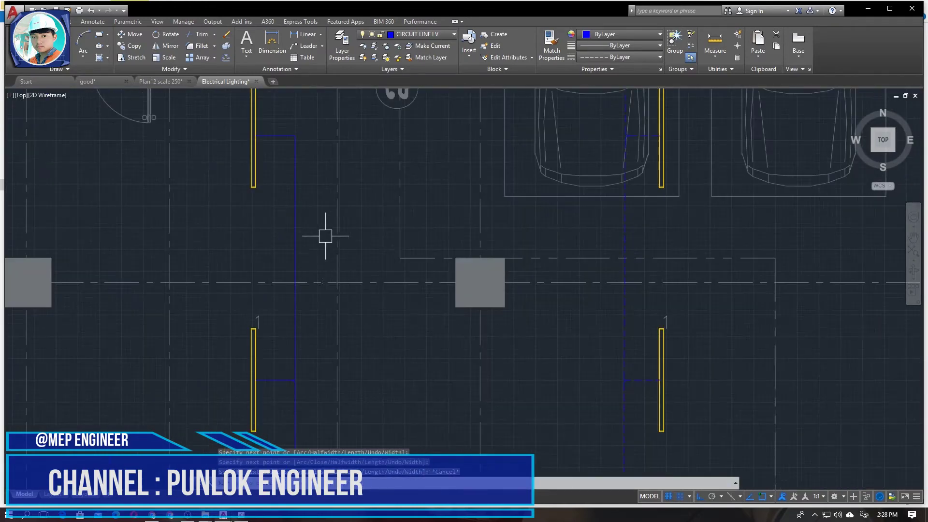
middle_drag(306, 315, 302, 226)
text(j)
key(Return)
scroll(295, 279, up, 4)
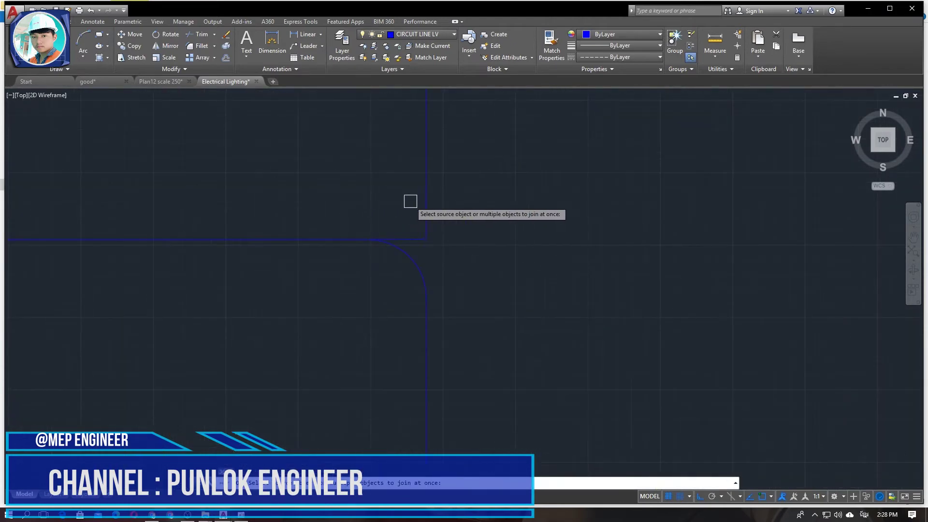
click(414, 238)
key(Escape)
click(411, 241)
key(Escape)
key(Escape)
text(pl)
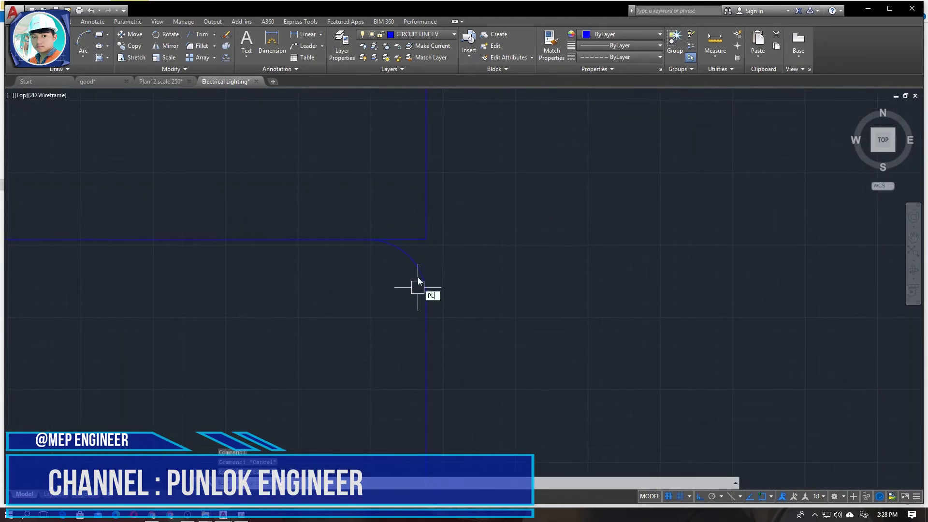
key(Return)
key(Escape)
click(415, 240)
key(Escape)
Erase the short horizontal helper line beside the rounded corner of the centre fixture's branch
click(416, 242)
text(e)
key(Return)
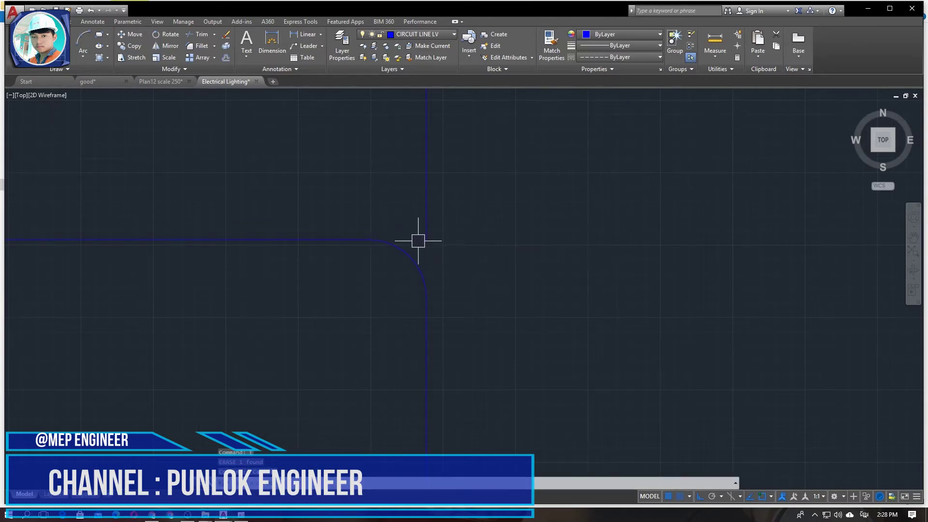
Draw a short horizontal polyline from the vertical line's lower end back to the start of the rounded corner on the branch
text(pl)
key(Return)
click(427, 239)
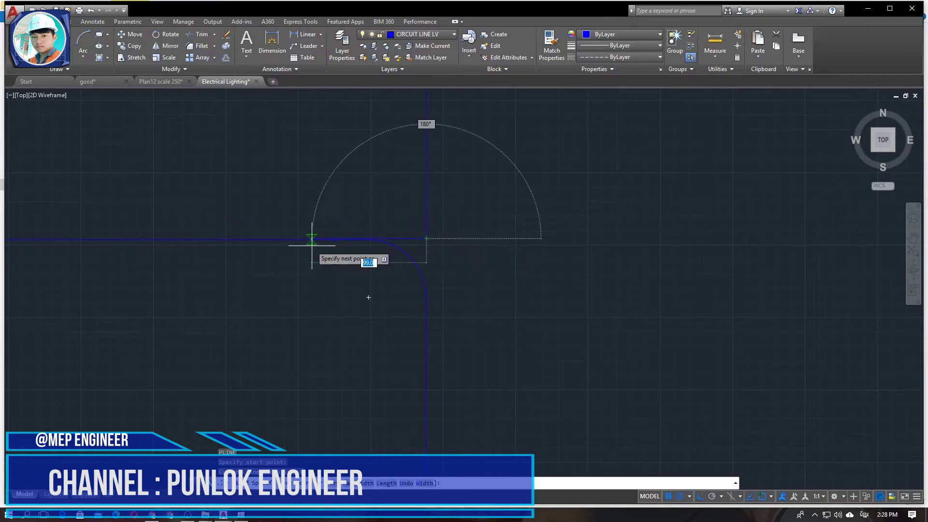
click(310, 241)
key(Escape)
middle_drag(440, 280, 377, 321)
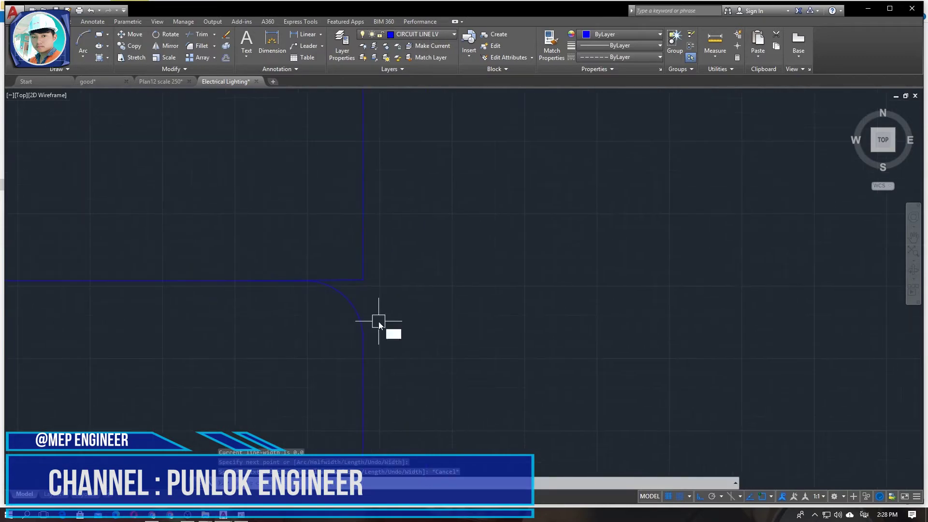
Fillet the corner between the upper vertical line and the new short horizontal line
text(f)
key(Return)
click(367, 264)
click(351, 280)
scroll(390, 274, down, 6)
key(Escape)
Fillet the upper corner where the connecting polyline turns across to the next centre fixture above
middle_drag(388, 273, 362, 396)
scroll(387, 323, down, 7)
middle_drag(375, 356, 344, 386)
scroll(361, 269, up, 6)
text(f)
key(Return)
click(321, 310)
click(301, 285)
key(Escape)
Match the properties of the neighbouring circuit line onto the vertical line serving the upper centre column fixtures
scroll(348, 339, down, 4)
middle_drag(382, 376, 382, 155)
scroll(398, 285, up, 2)
middle_drag(411, 290, 381, 203)
middle_drag(374, 327, 356, 229)
text(ma)
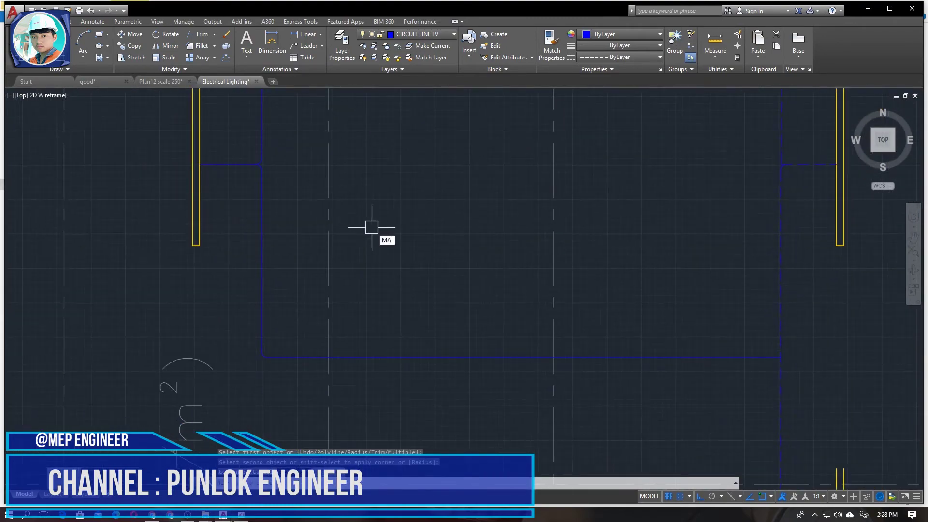
key(Return)
click(780, 309)
scroll(297, 314, down, 3)
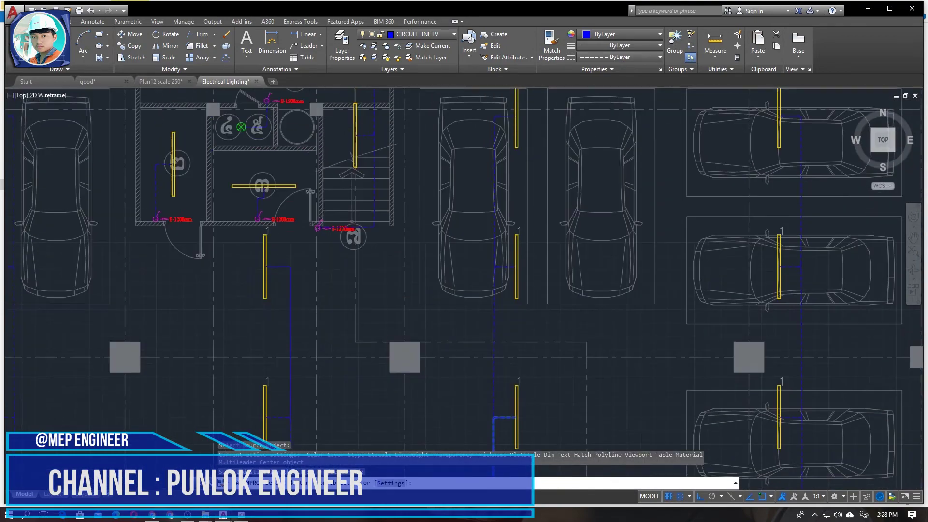
click(290, 388)
key(Escape)
Examine the circuit wiring down the parking plan from the lift core to the toilet block
scroll(362, 331, down, 2)
middle_drag(365, 338, 435, 181)
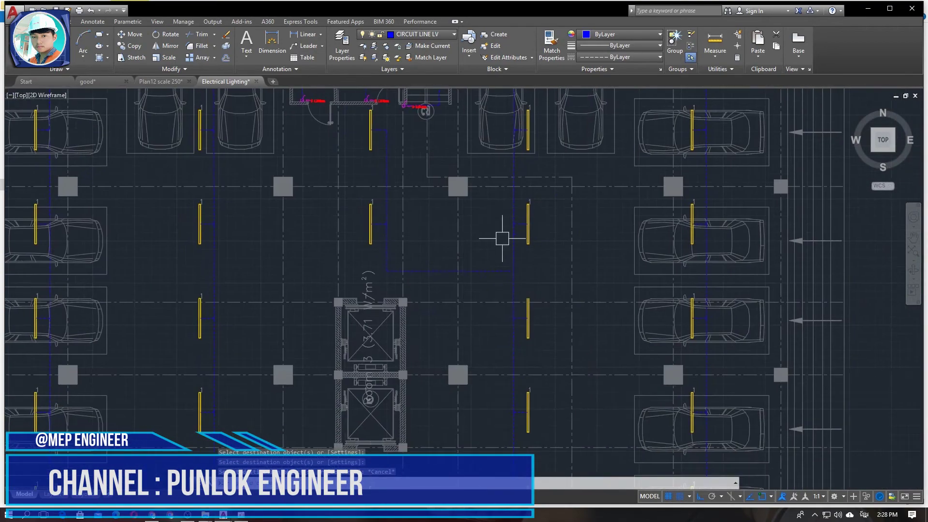
middle_drag(607, 368, 591, 271)
middle_drag(601, 315, 611, 224)
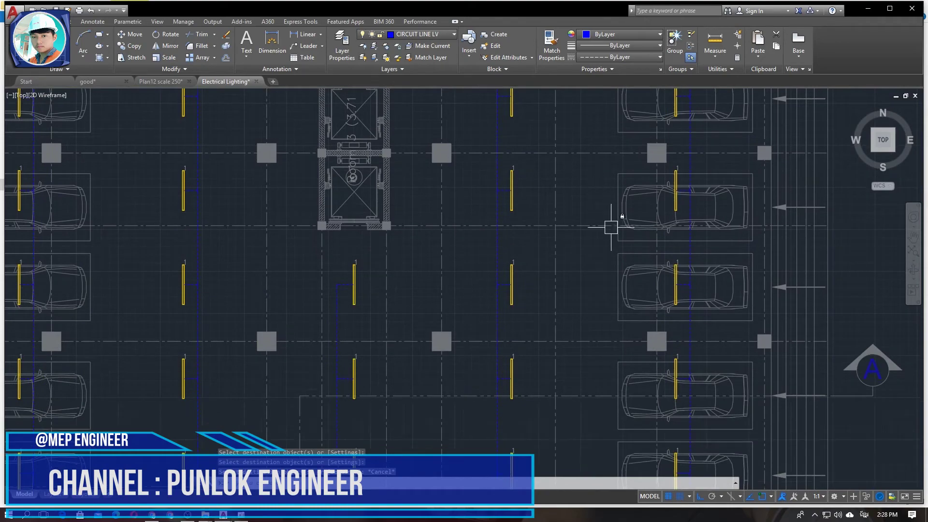
scroll(624, 266, down, 2)
middle_drag(634, 337, 552, 345)
scroll(618, 369, down, 3)
middle_drag(617, 359, 582, 272)
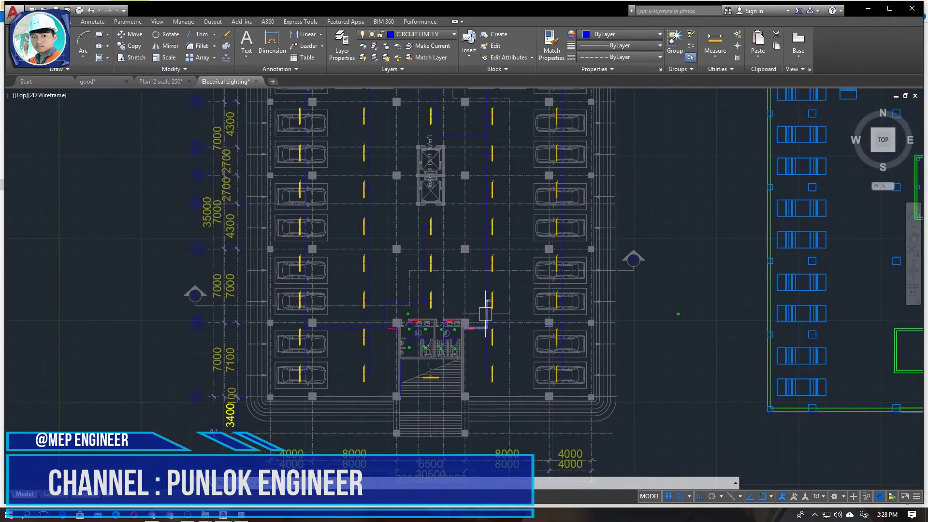
scroll(434, 329, up, 6)
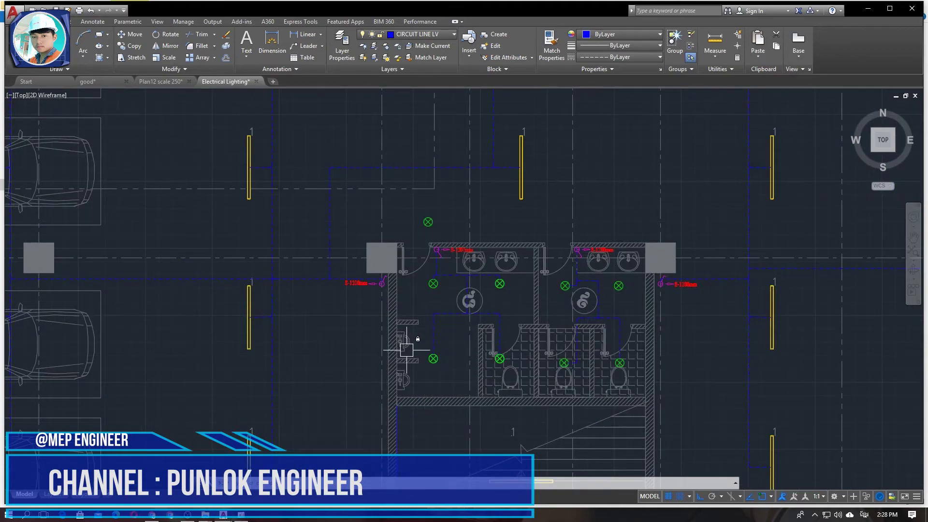
Review the whole lighting plan and its fixture columns beside the neighbouring architectural layout
scroll(406, 351, down, 8)
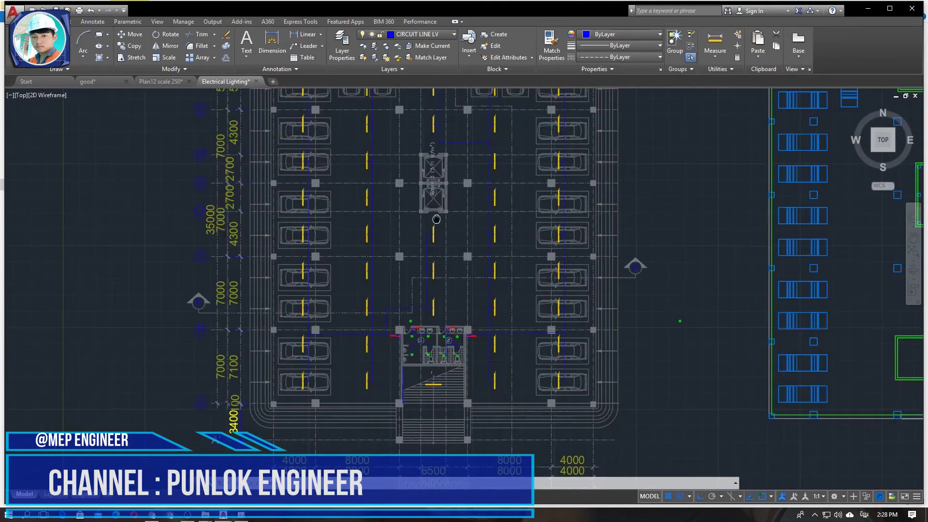
scroll(403, 381, up, 2)
scroll(430, 295, down, 8)
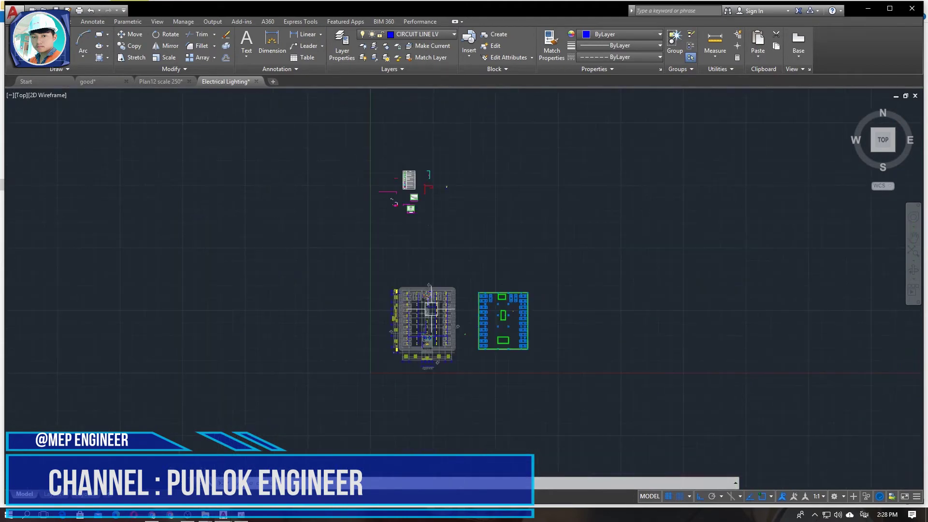
scroll(379, 266, up, 4)
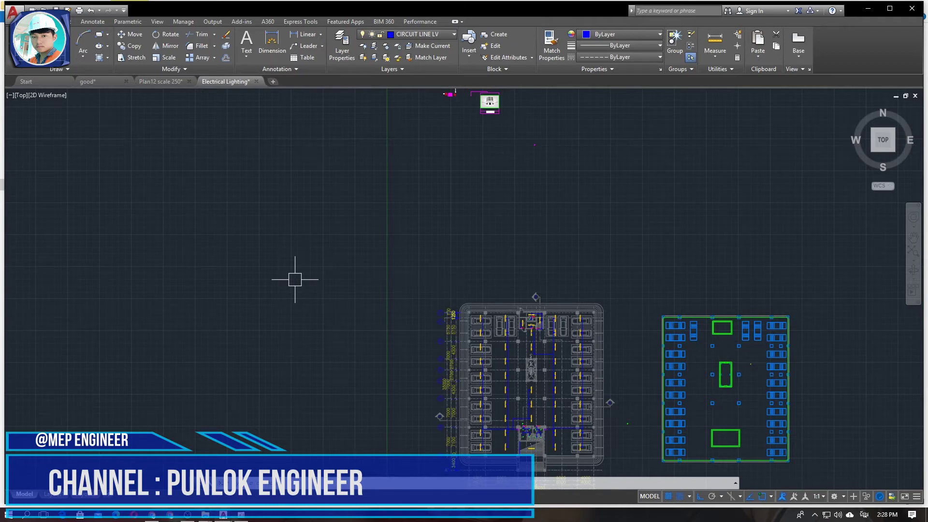
scroll(571, 259, up, 2)
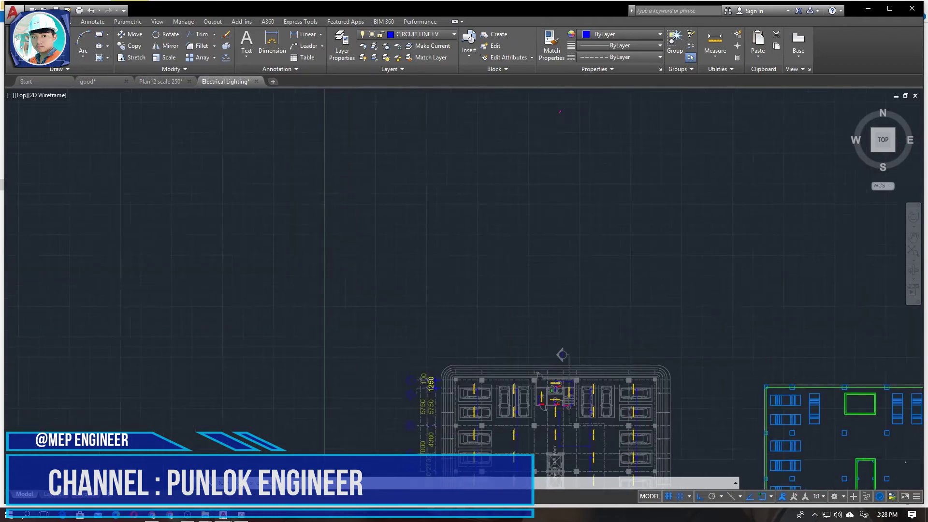
scroll(560, 353, up, 2)
scroll(525, 352, up, 3)
middle_drag(524, 351, 472, 248)
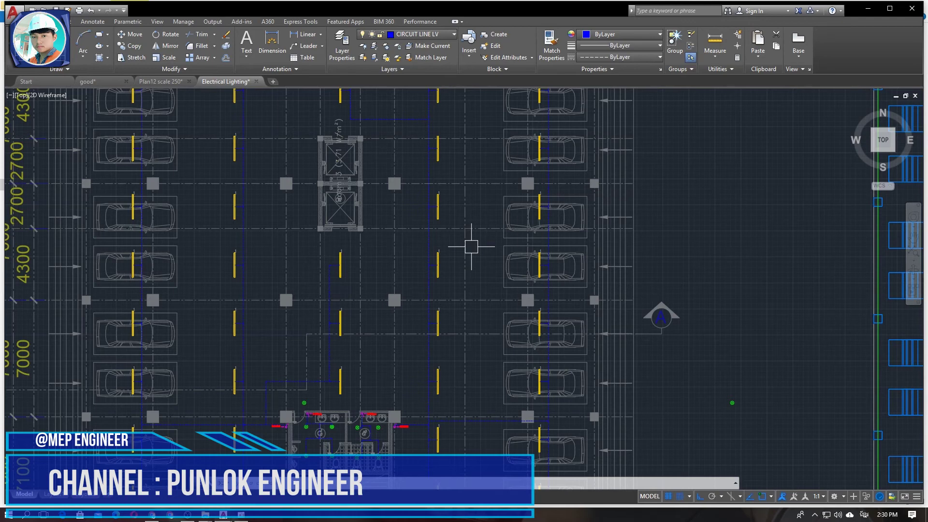
Minimise the drawing window, close the Autocad folder window and bring up the good drawing for reference
click(869, 9)
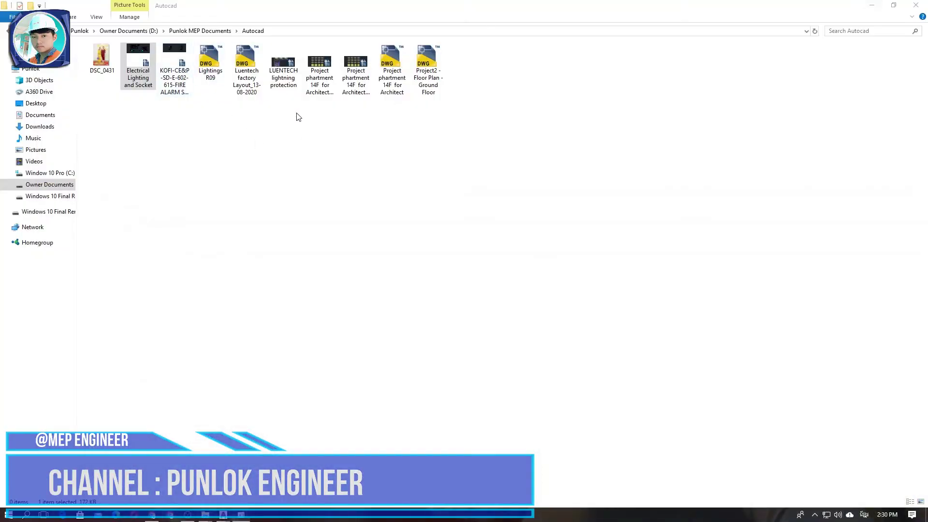
click(917, 4)
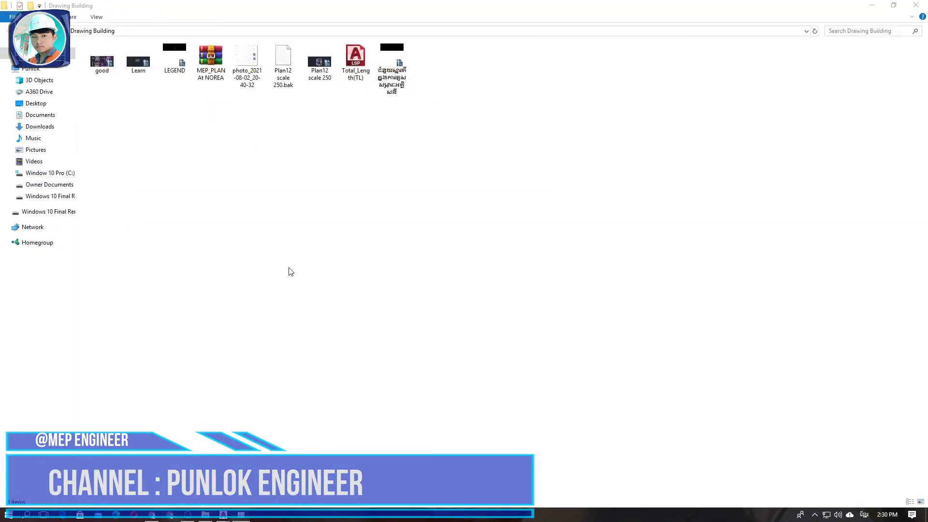
double_click(138, 64)
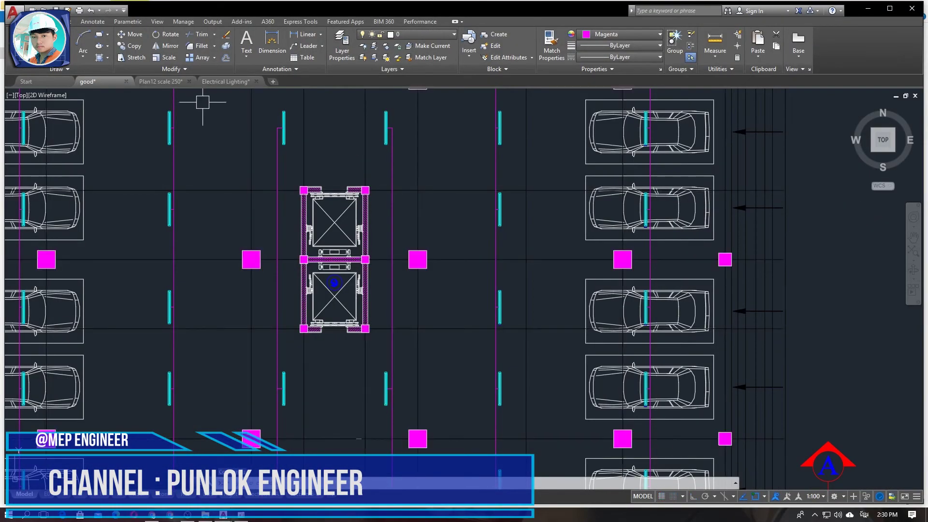
Examine the reference plan's circuit lines, switches and exit signs around the toilet block, stairs, upper rooms and parking bays
scroll(290, 182, down, 5)
scroll(231, 280, up, 3)
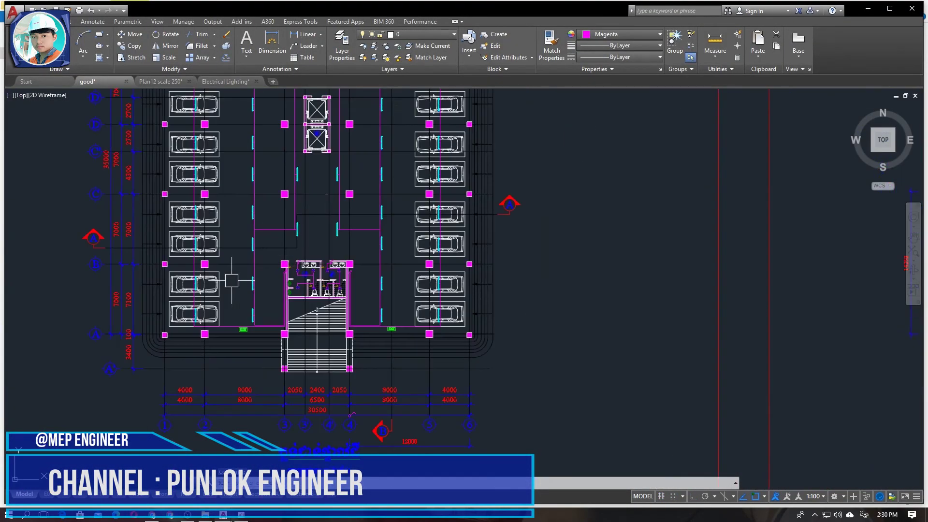
scroll(249, 330, up, 4)
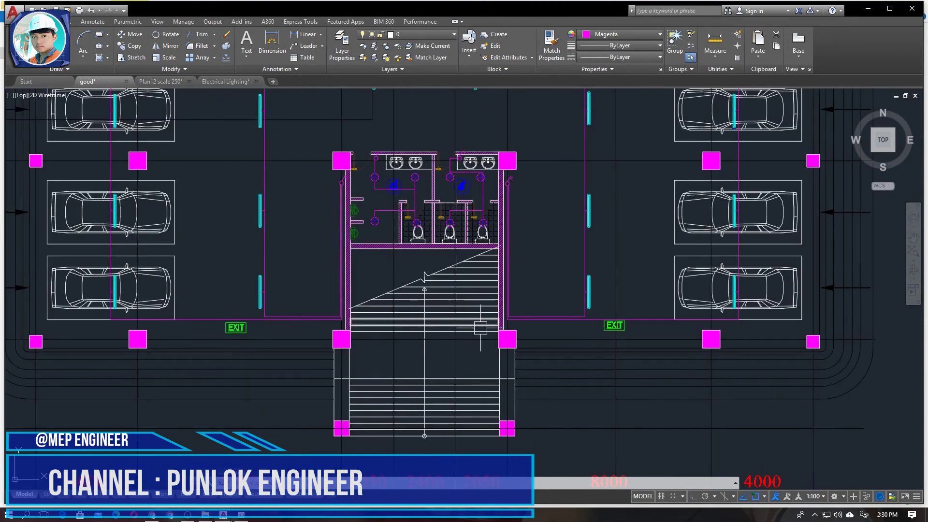
scroll(481, 328, down, 6)
scroll(304, 232, up, 6)
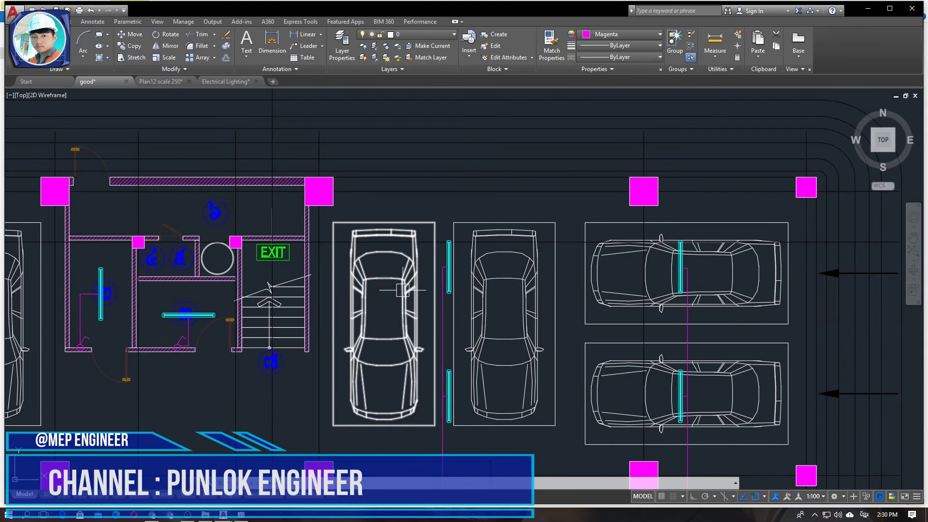
scroll(462, 295, down, 8)
scroll(338, 290, up, 2)
middle_drag(299, 338, 289, 184)
scroll(300, 203, up, 8)
scroll(339, 299, down, 6)
scroll(441, 311, up, 6)
scroll(441, 311, down, 8)
scroll(409, 223, up, 4)
scroll(404, 333, up, 6)
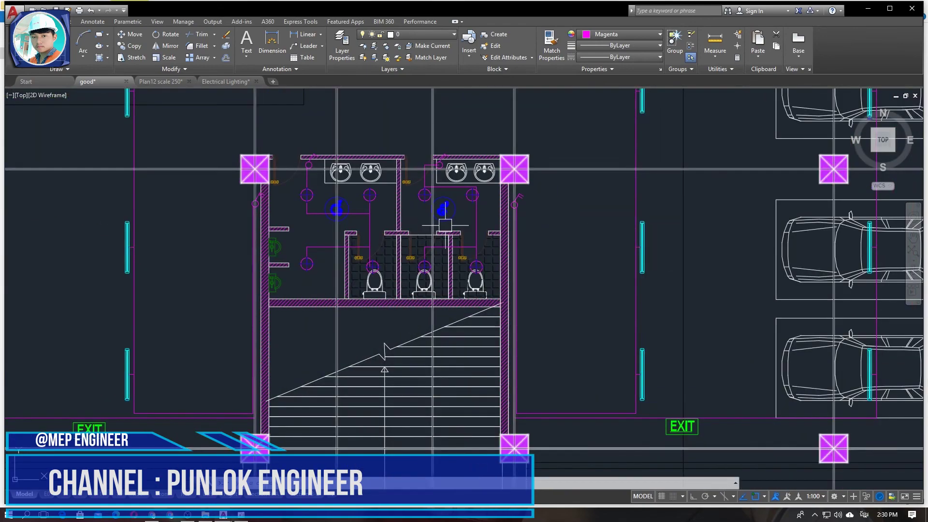
scroll(519, 214, down, 6)
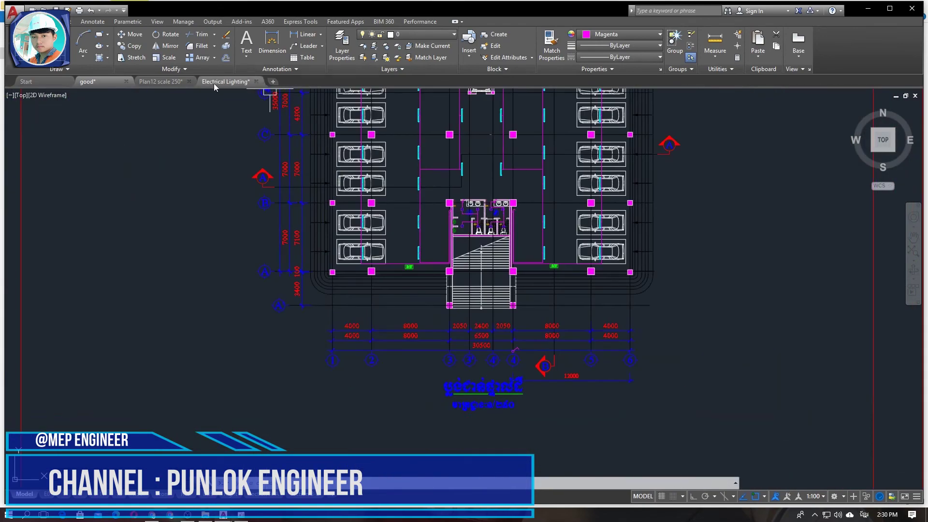
Return to the Electrical Lighting drawing and examine the fixture wiring around the upper rooms and stair
click(227, 82)
scroll(416, 265, up, 4)
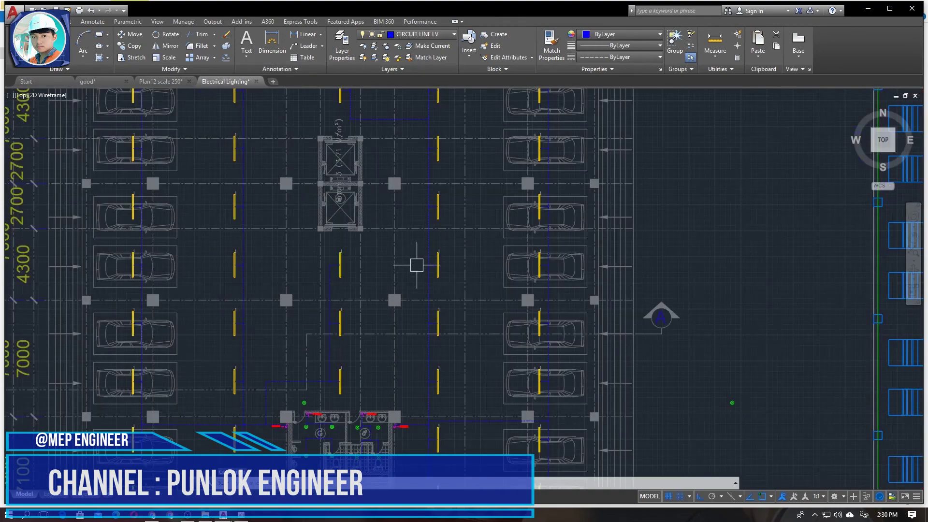
scroll(417, 265, down, 6)
scroll(290, 271, up, 8)
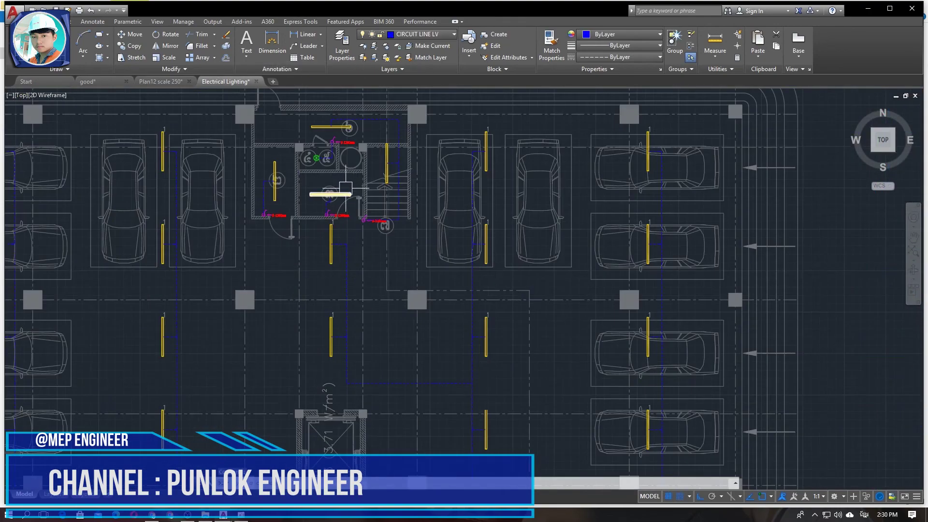
scroll(314, 131, down, 9)
scroll(354, 339, up, 2)
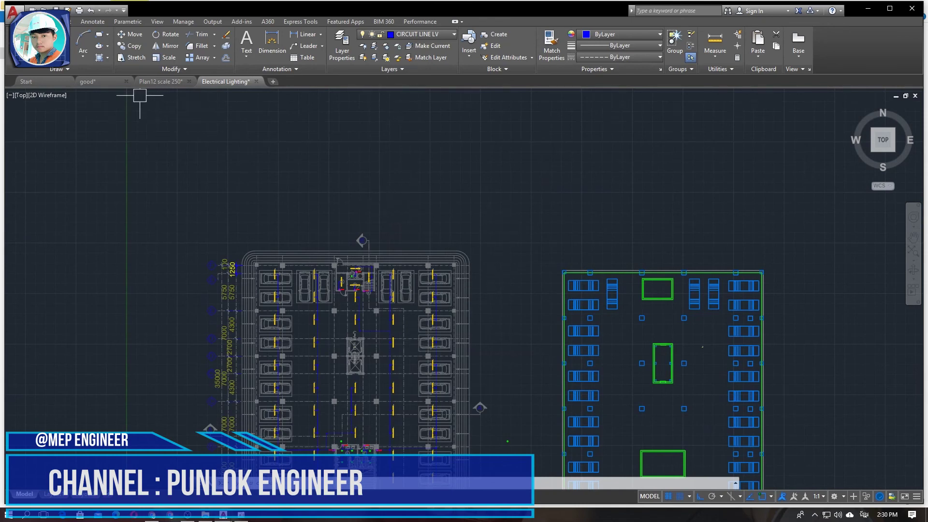
Inspect the legend items above the plan, including the DB-2 panel, DB-1-COM-L4 tag, 300 LUX label and D2-12W-3000K downlight
scroll(344, 198, up, 8)
middle_drag(141, 251, 166, 384)
scroll(99, 323, up, 8)
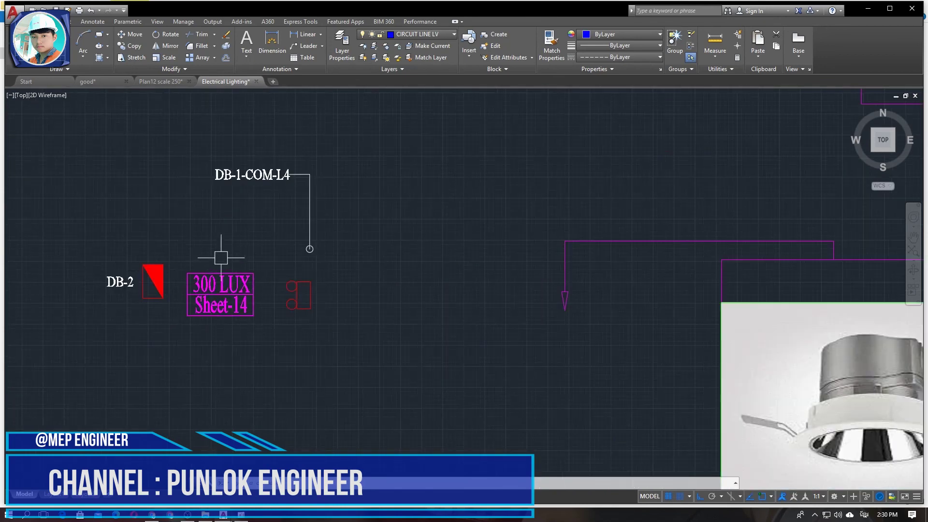
scroll(232, 309, down, 2)
middle_drag(238, 321, 273, 298)
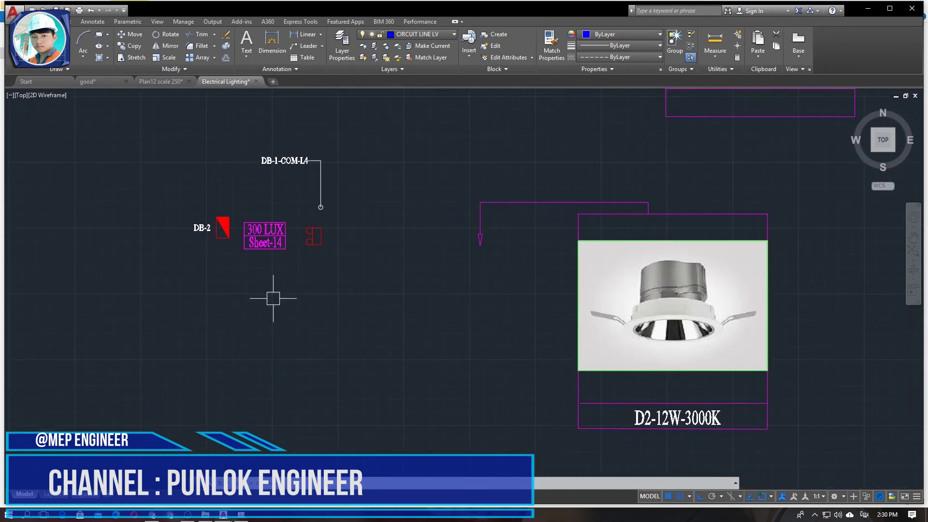
scroll(357, 268, down, 4)
middle_drag(357, 272, 173, 163)
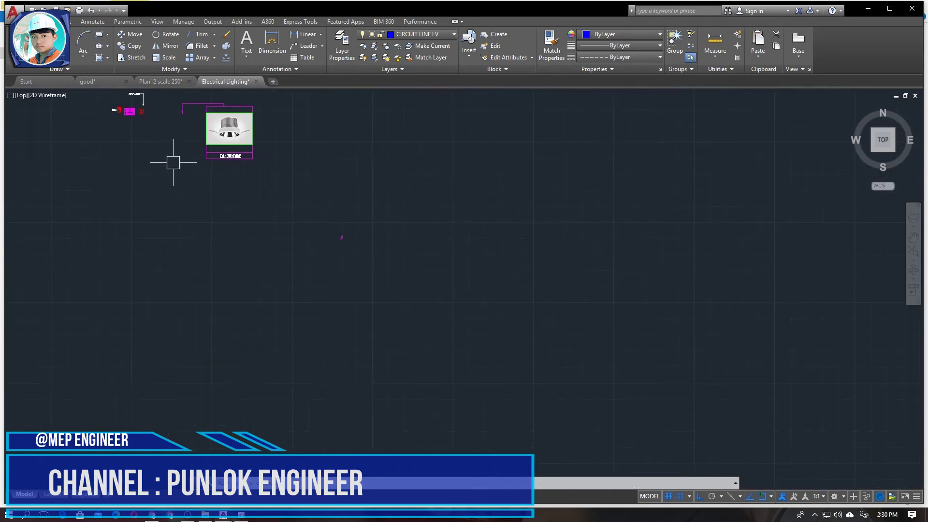
Look over the lighting plan again from the lower toilet block up to the upper rooms and section mark B
scroll(400, 296, down, 4)
scroll(410, 365, up, 2)
middle_drag(410, 364, 305, 178)
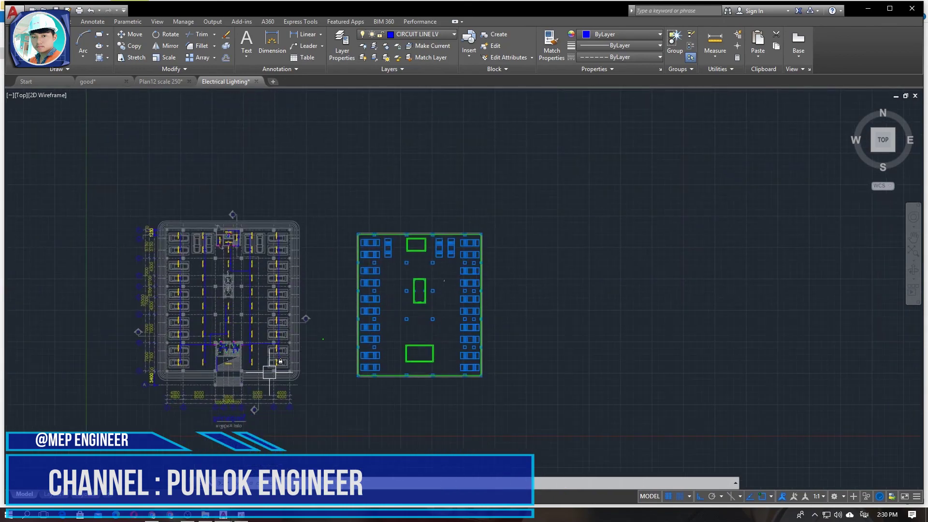
scroll(261, 377, up, 6)
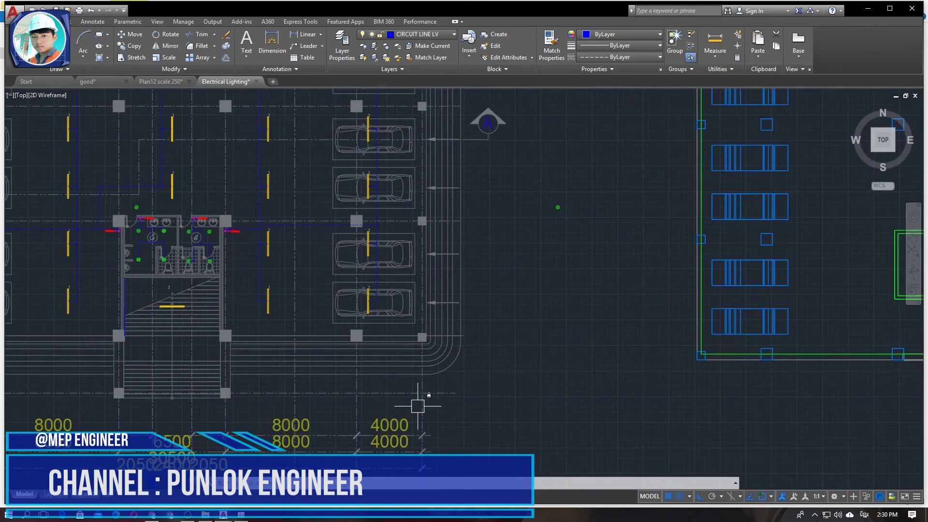
mouse_move(327, 268)
middle_down()
mouse_move(379, 352)
mouse_move(521, 332)
middle_up()
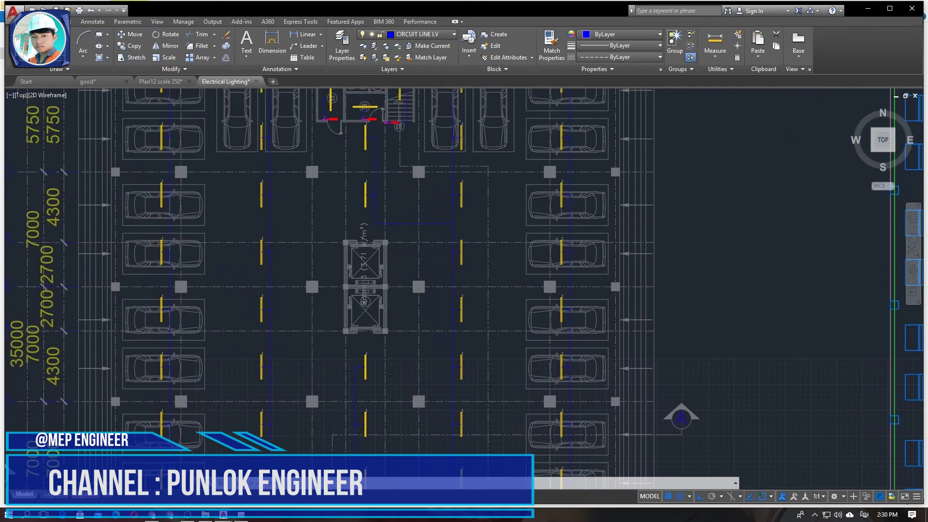
scroll(511, 284, down, 3)
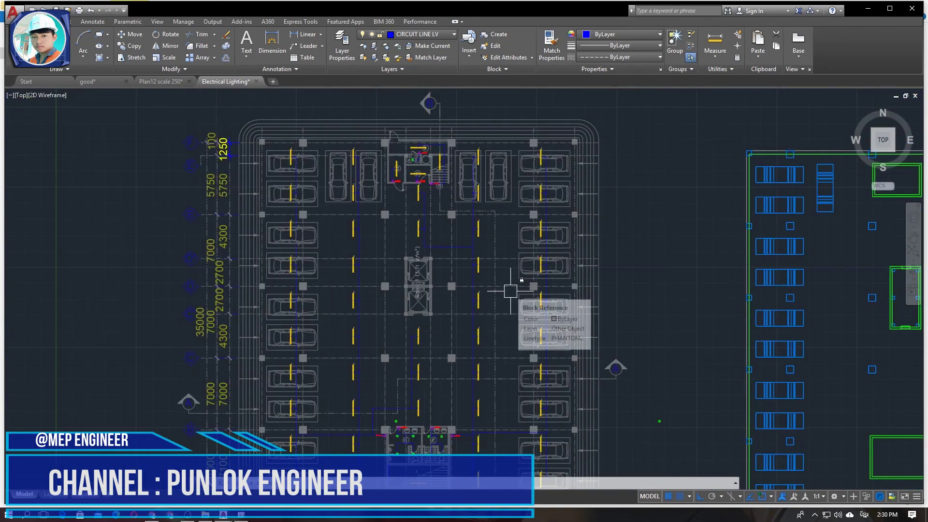
middle_drag(532, 273, 500, 401)
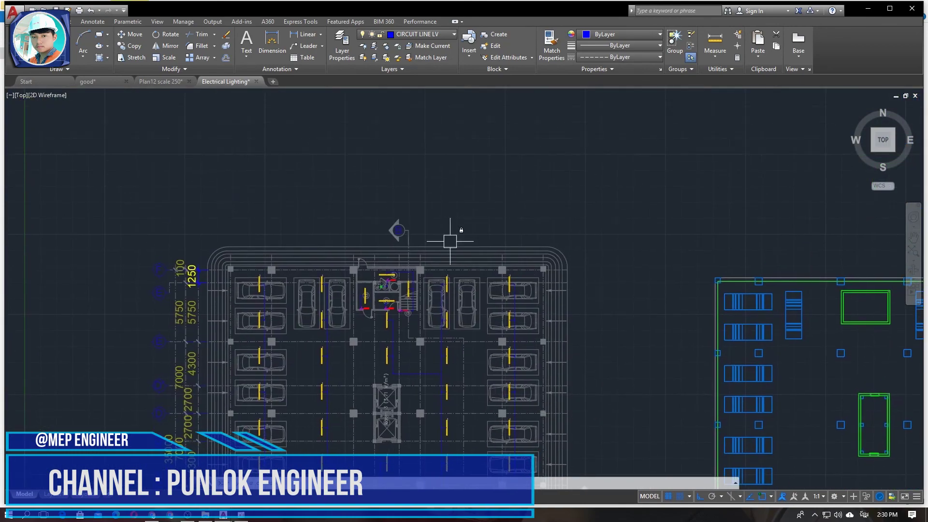
scroll(394, 238, up, 4)
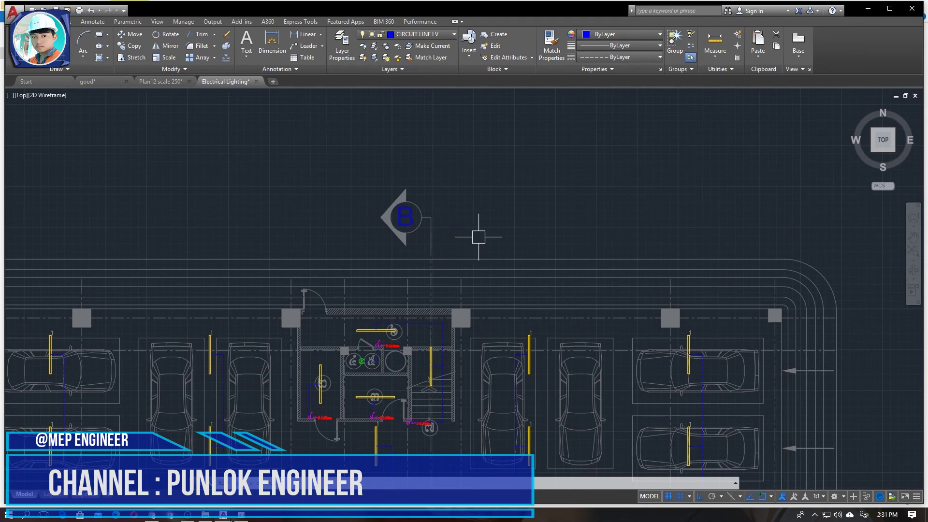